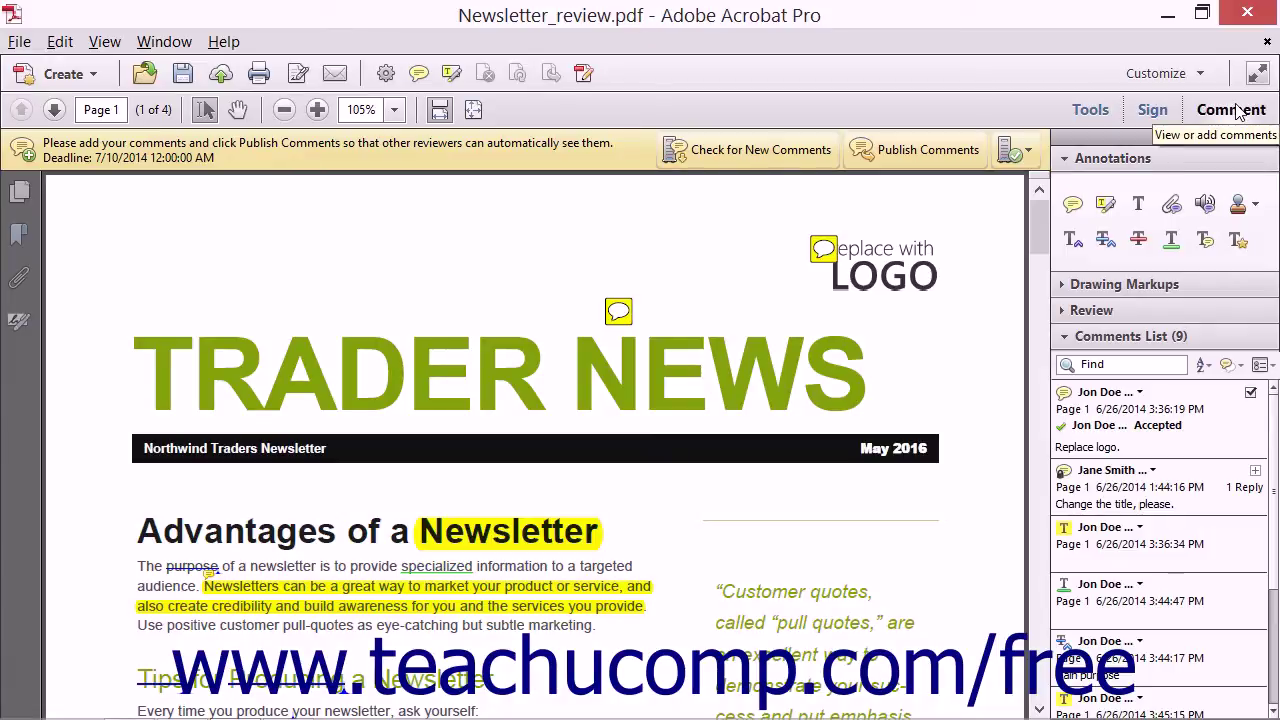
Browse the list of available stamps and close it without choosing one.
{"action": "left_click", "coordinate": [1243, 207]}
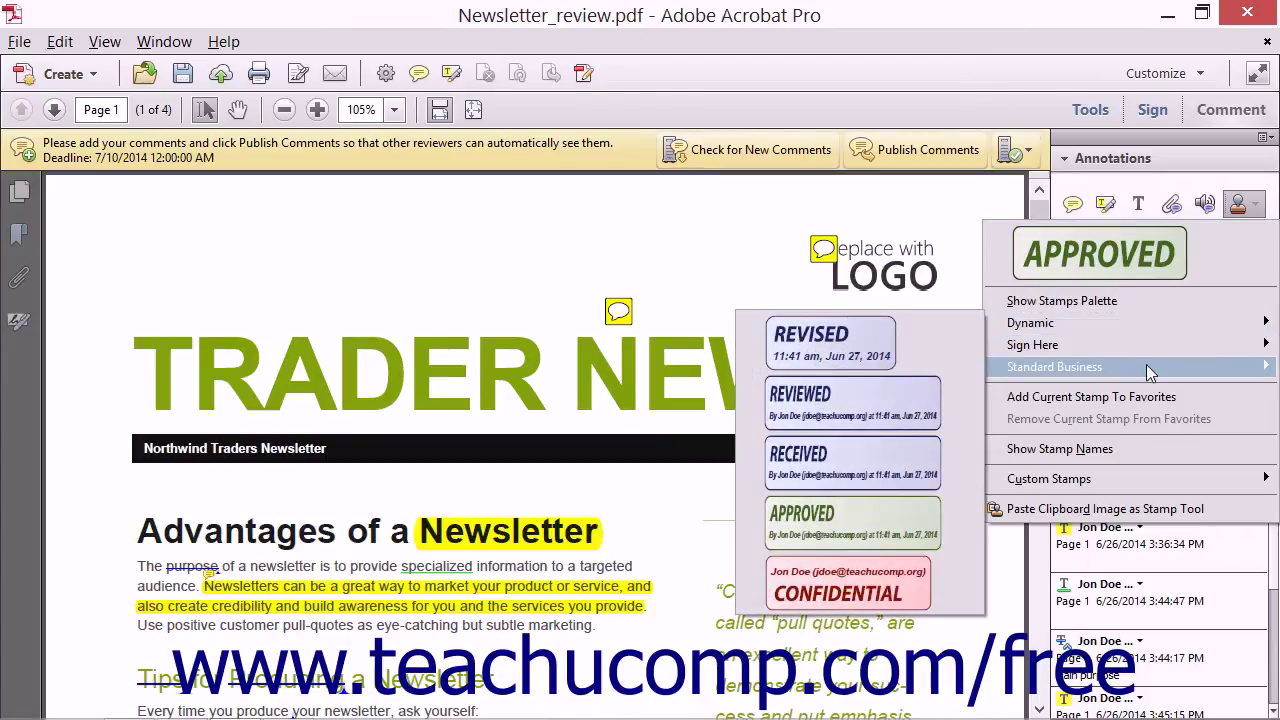
{"action": "mouse_move", "coordinate": [1146, 365]}
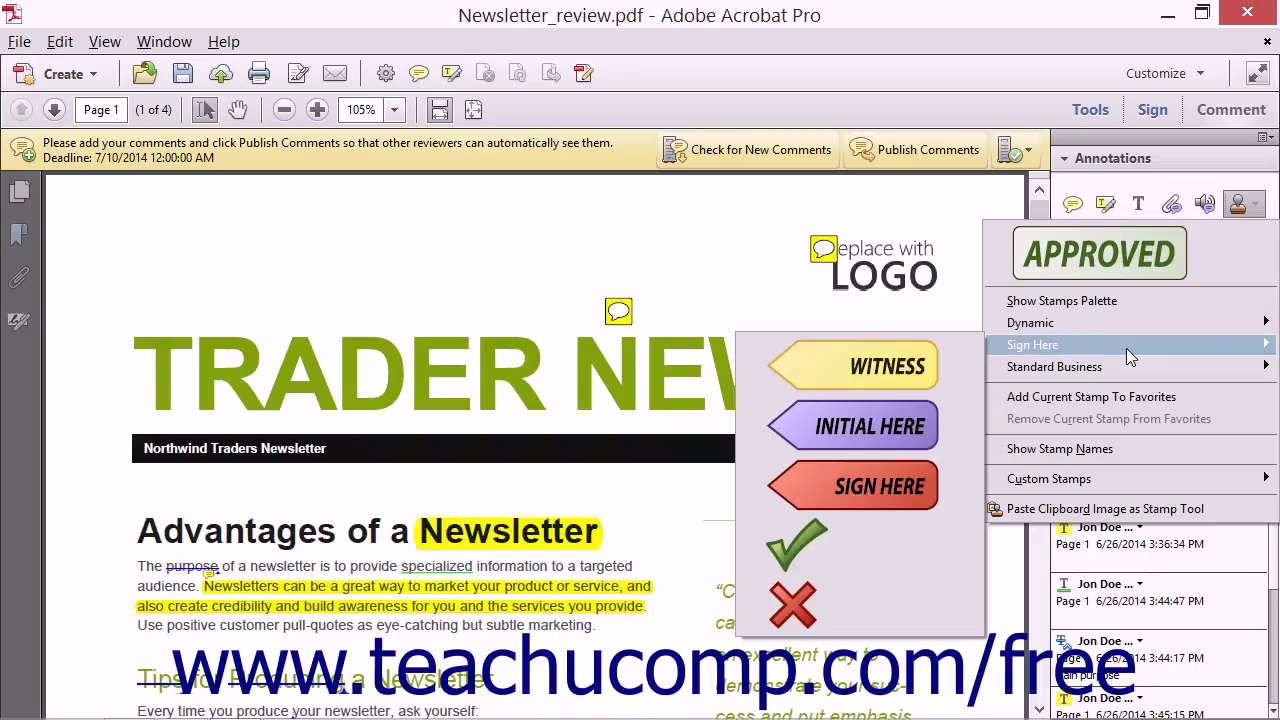
{"action": "left_click", "coordinate": [1240, 204]}
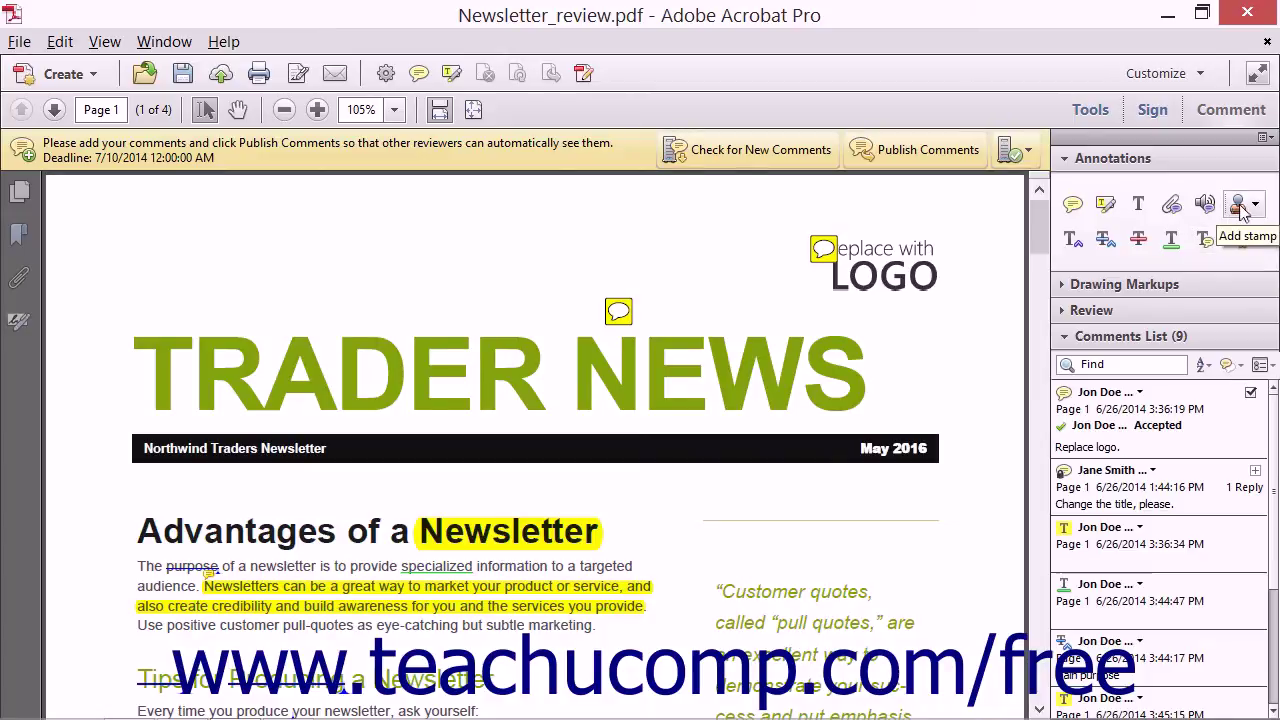
Place the Dynamic REVIEWED stamp near the top-left of page 1.
{"action": "left_click", "coordinate": [1240, 204]}
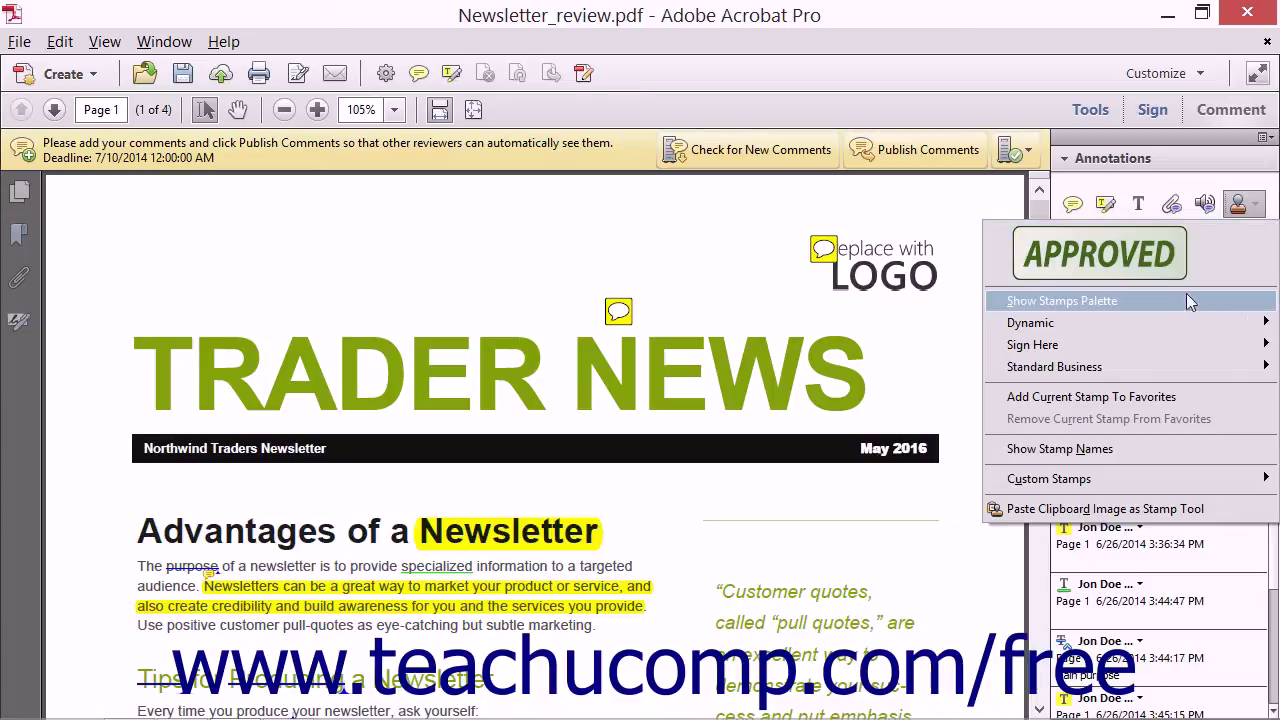
{"action": "mouse_move", "coordinate": [1163, 335]}
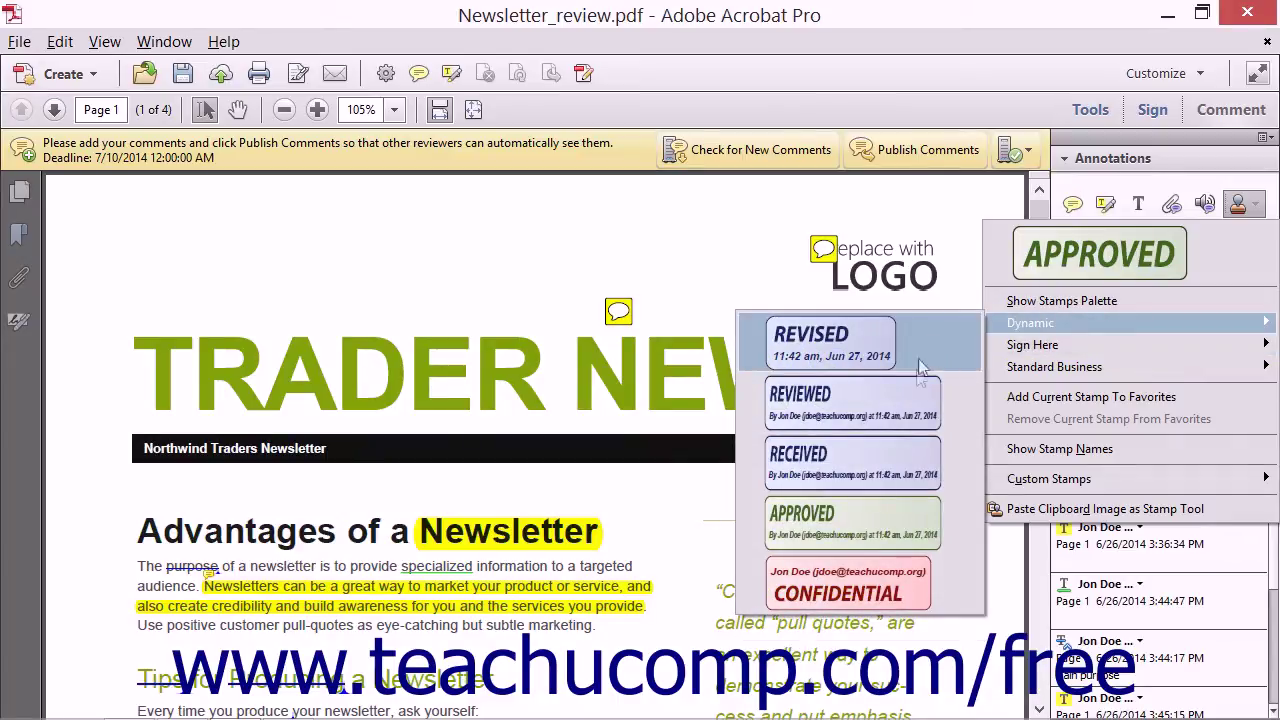
{"action": "left_click", "coordinate": [912, 393]}
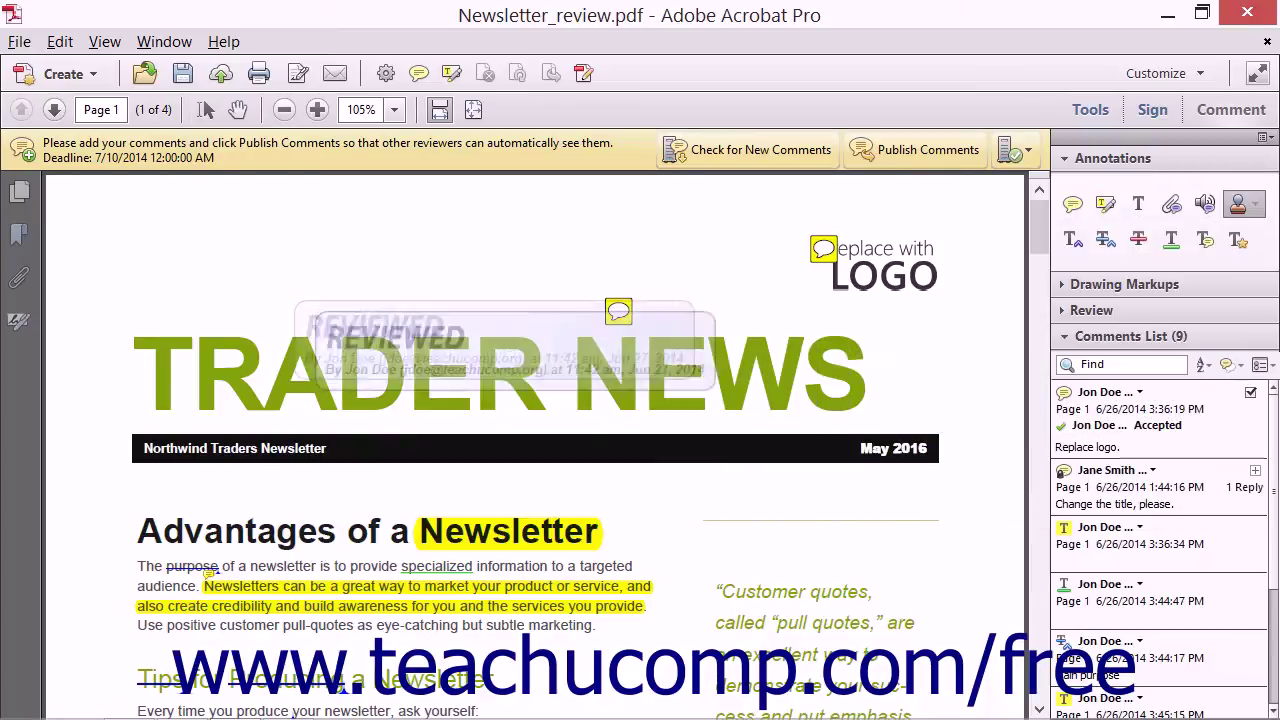
{"action": "left_click", "coordinate": [324, 243]}
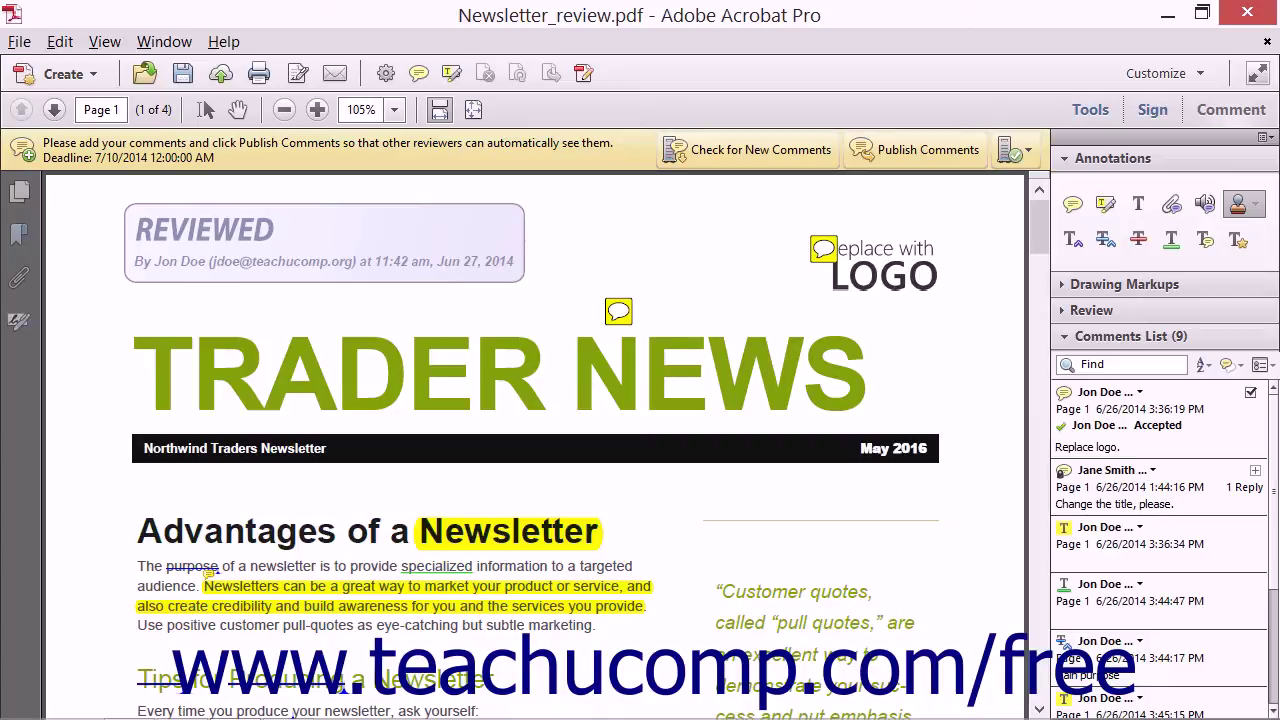
Move the REVIEWED stamp into the page's top-left corner, above the TRADER NEWS title.
{"action": "left_click_drag", "start_coordinate": [324, 243], "coordinate": [246, 216]}
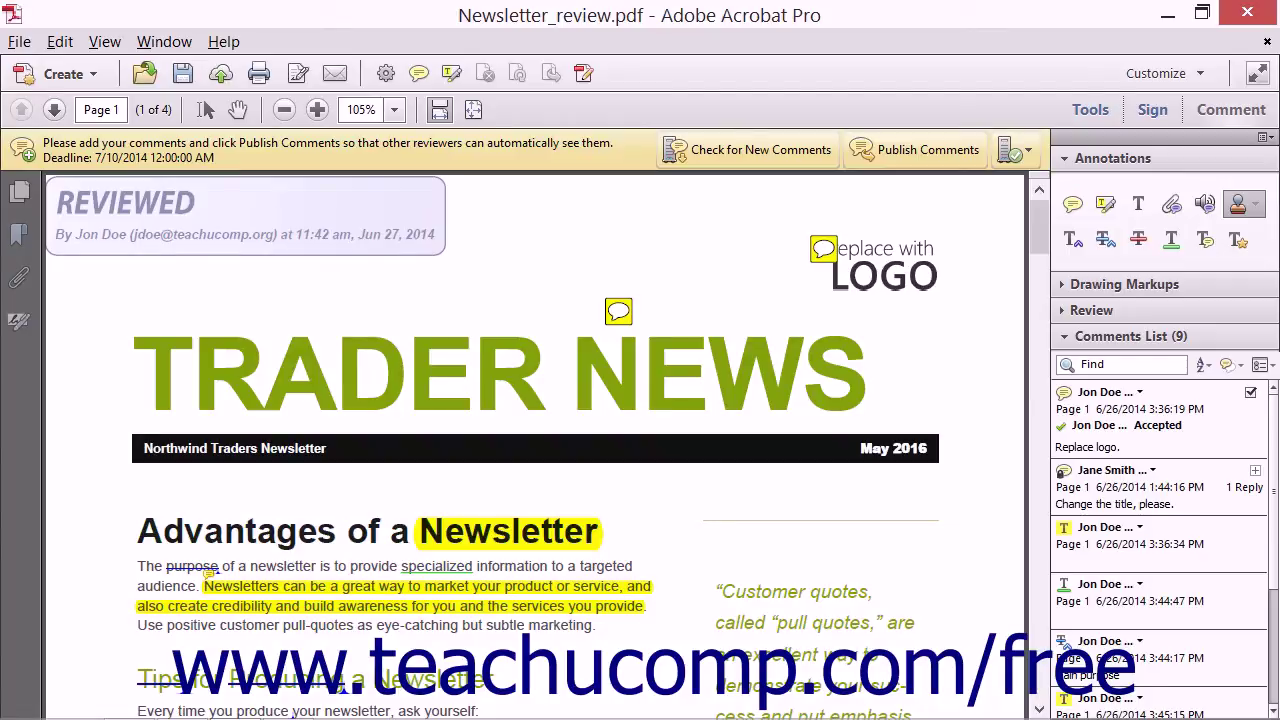
{"action": "left_click", "coordinate": [246, 214]}
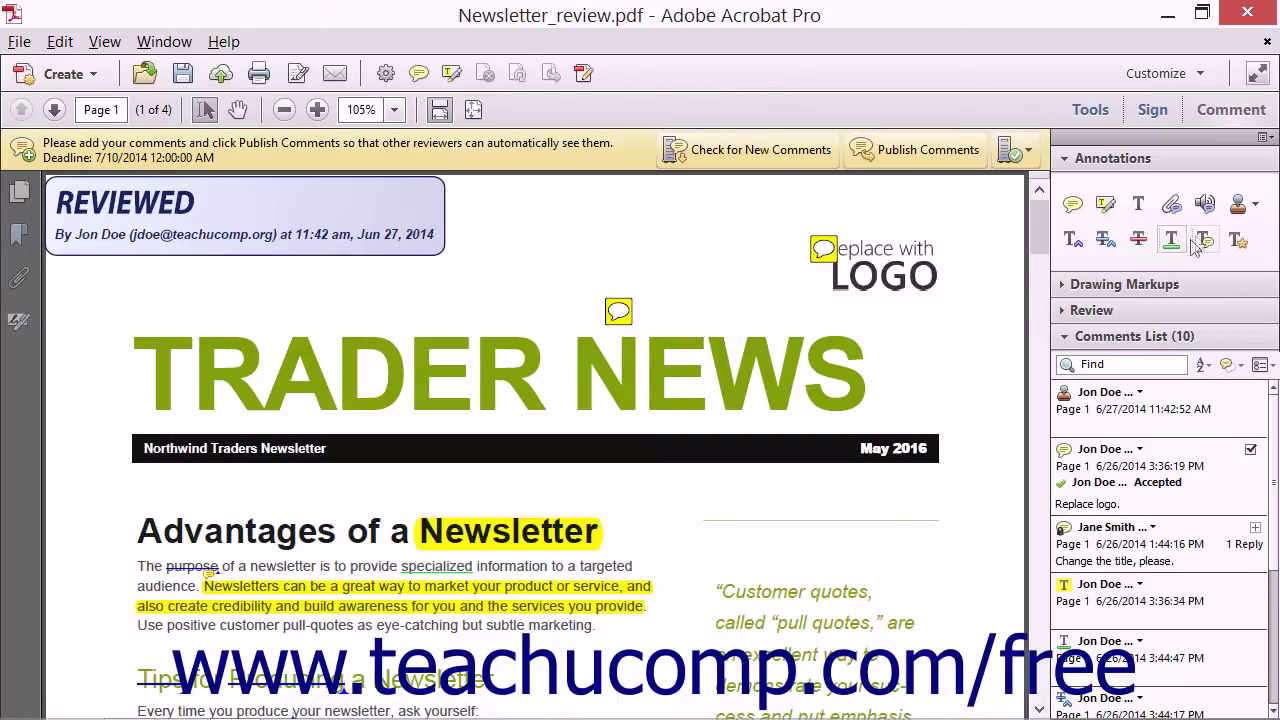
{"action": "left_click", "coordinate": [1244, 207]}
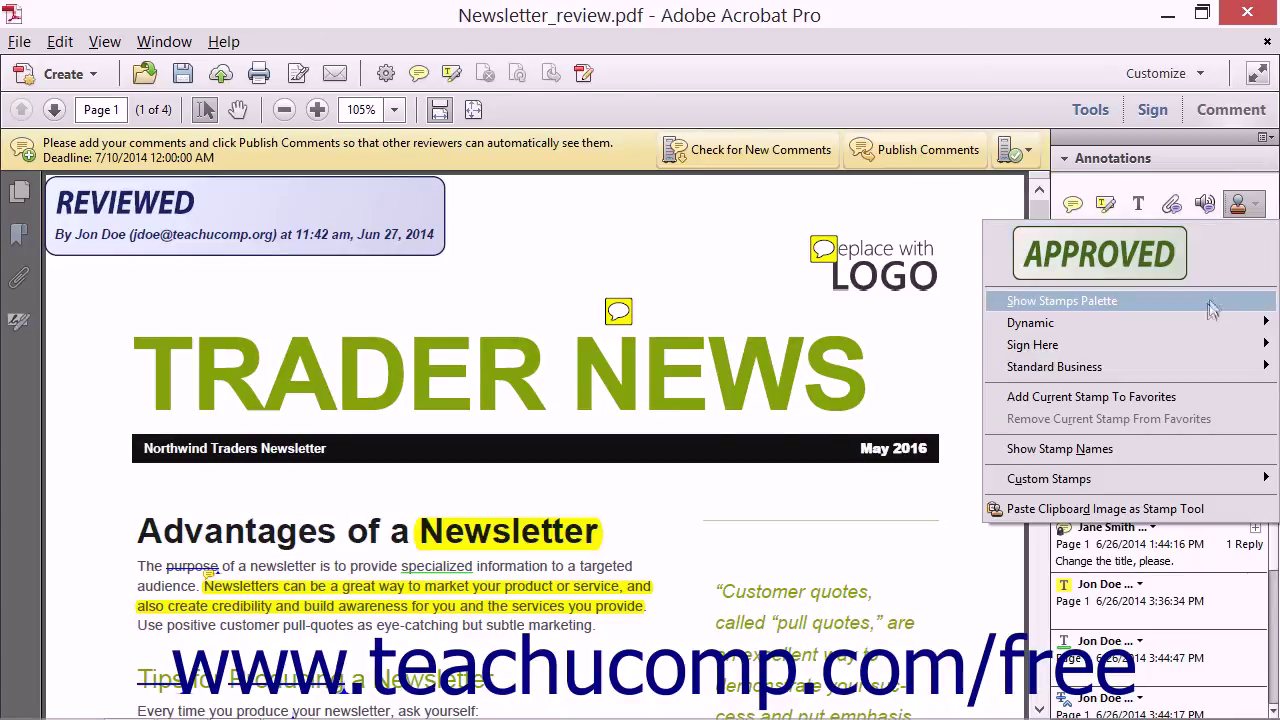
Select the Standard Business CONFIDENTIAL stamp and add it to Favorites.
{"action": "mouse_move", "coordinate": [1201, 318]}
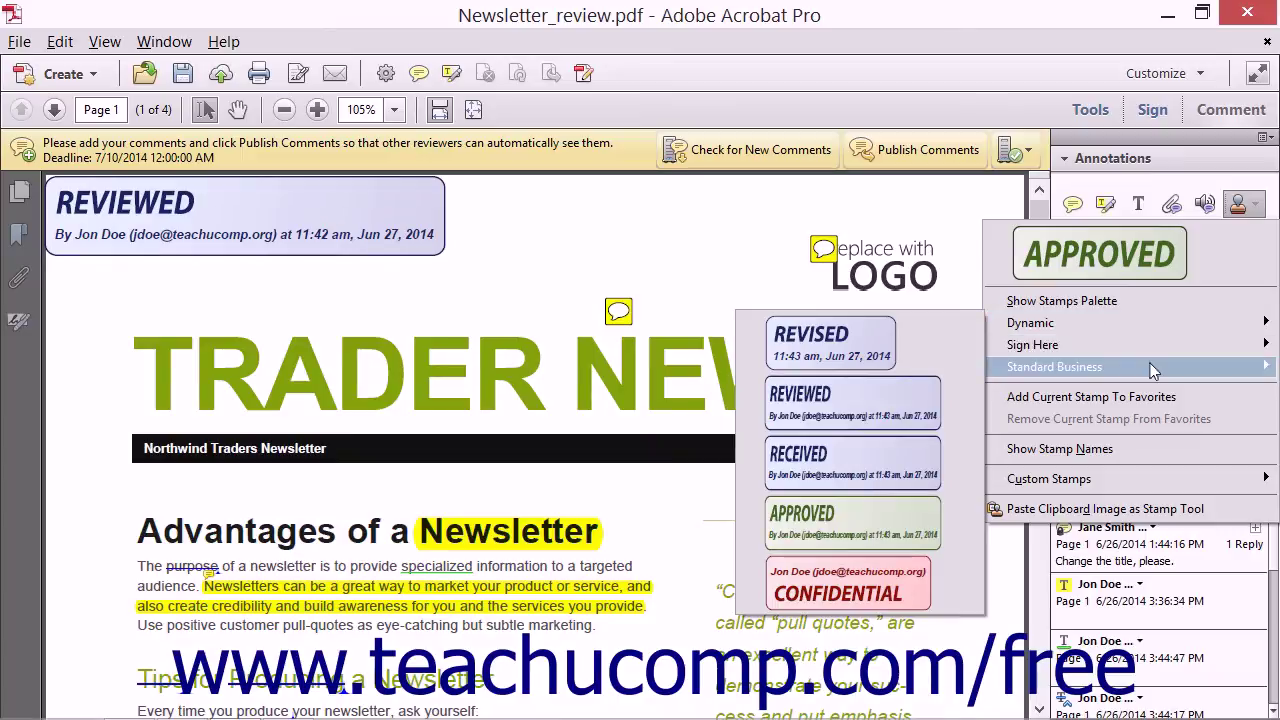
{"action": "left_click", "coordinate": [850, 368]}
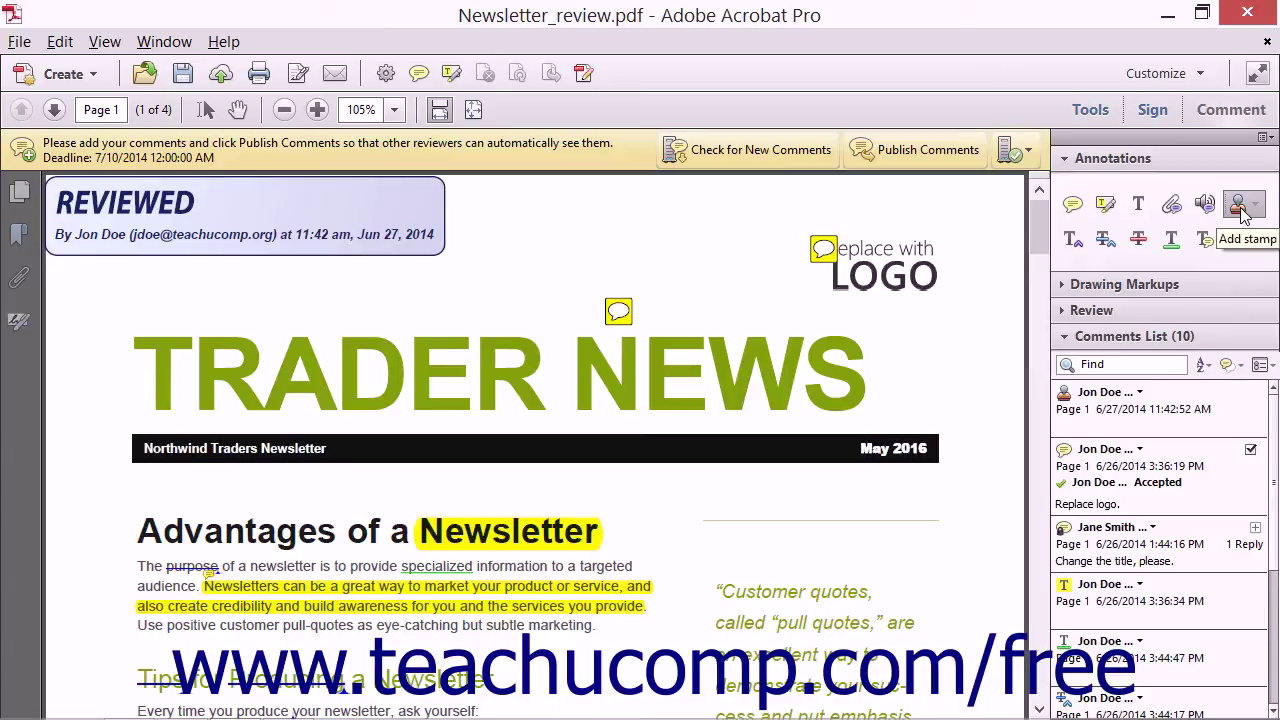
{"action": "left_click", "coordinate": [1240, 212]}
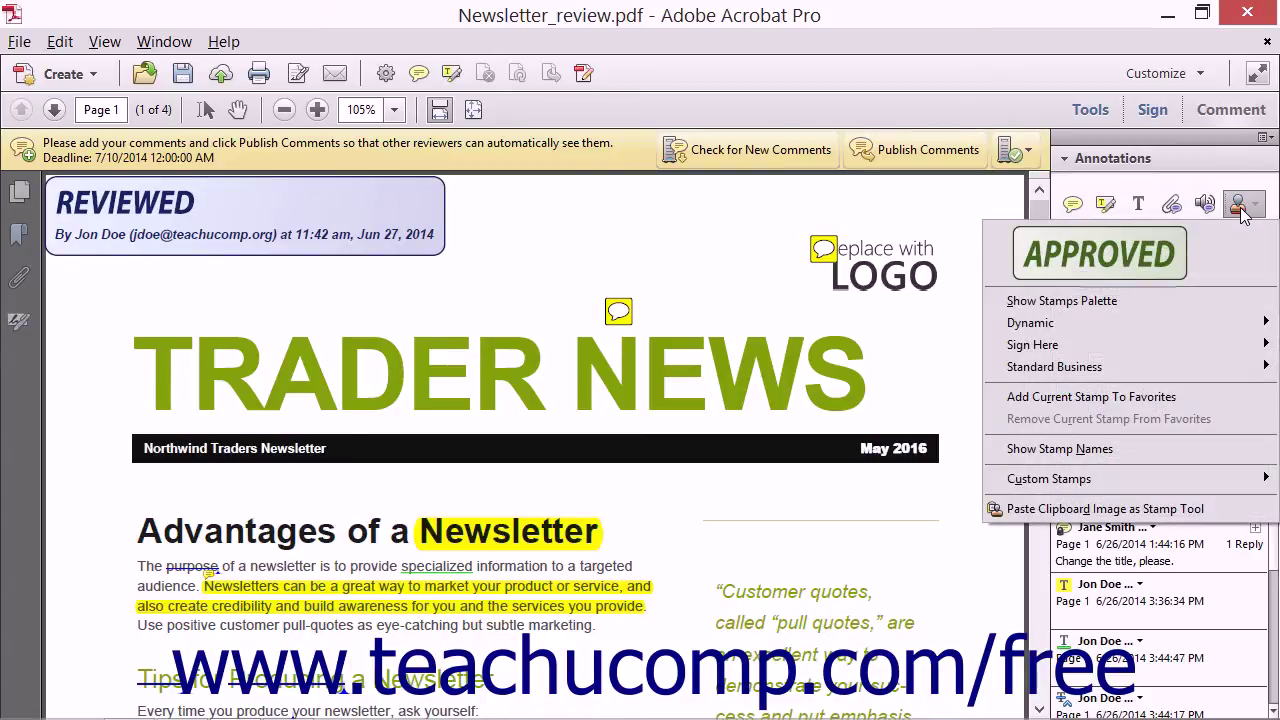
{"action": "left_click", "coordinate": [1175, 396]}
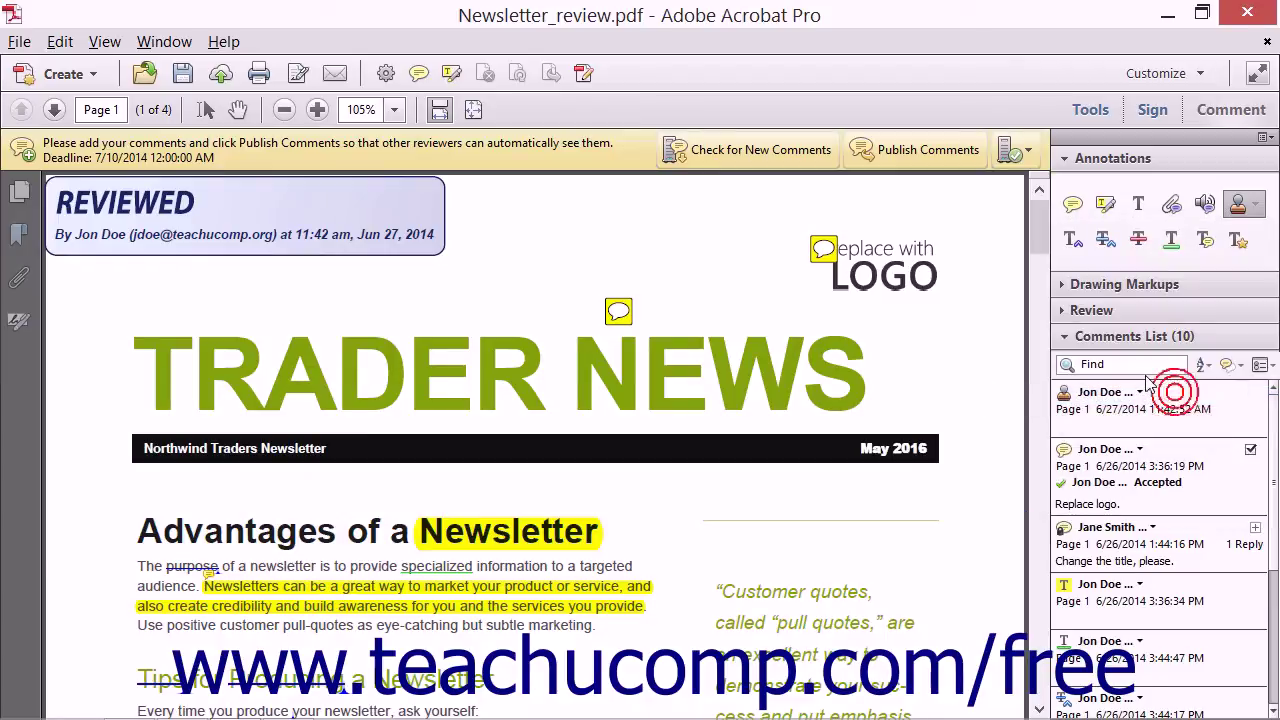
Confirm CONFIDENTIAL appears among the favourite stamps, then cancel placing it with Esc.
{"action": "left_click", "coordinate": [1242, 216]}
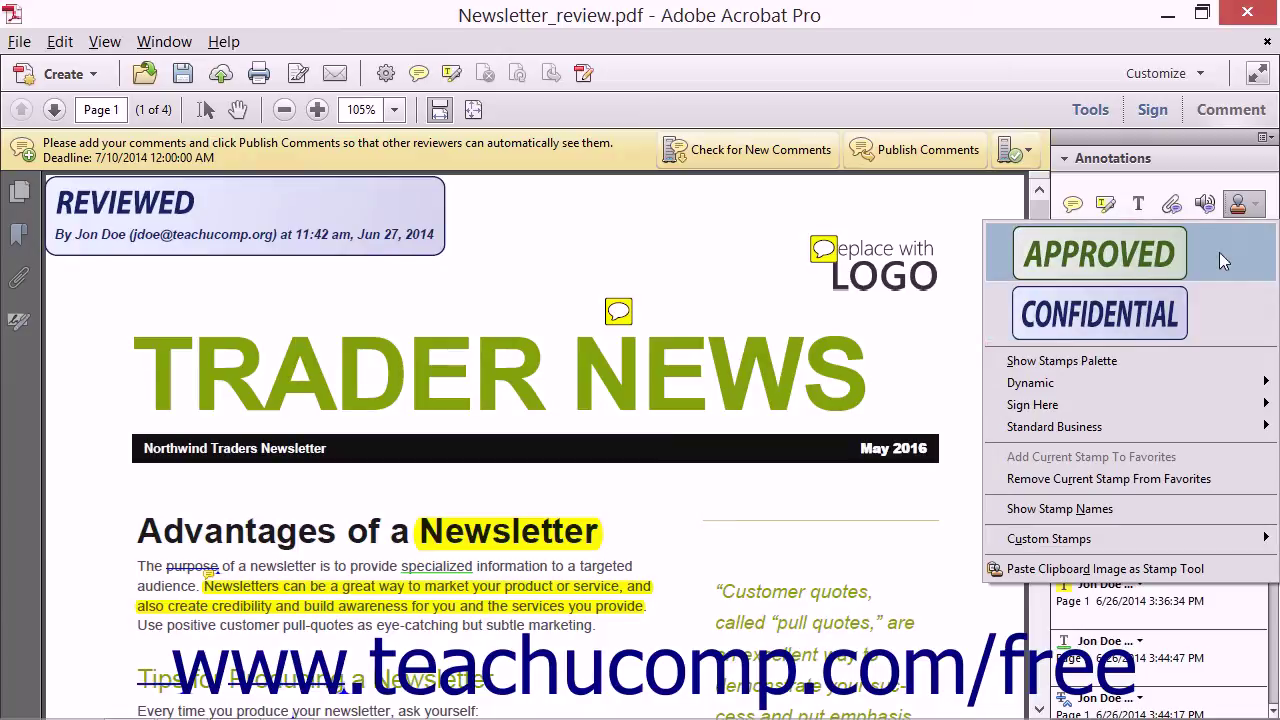
{"action": "left_click", "coordinate": [1099, 314]}
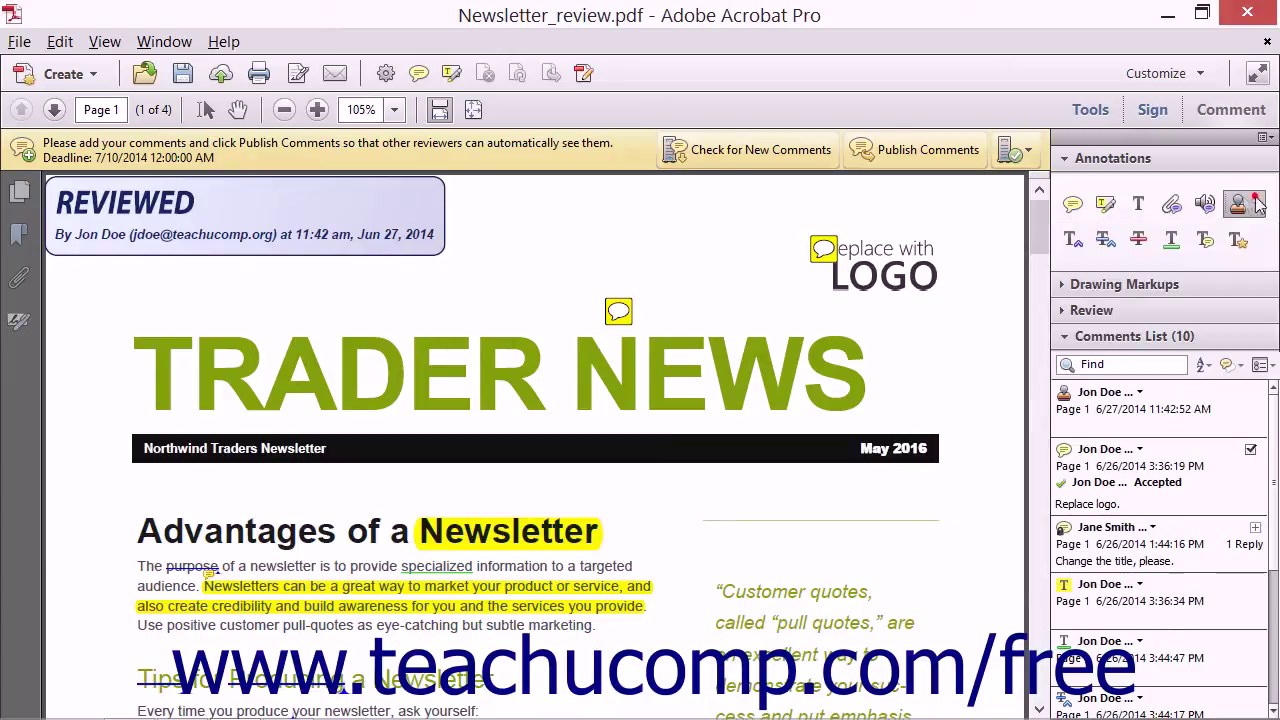
{"action": "key", "text": "Escape"}
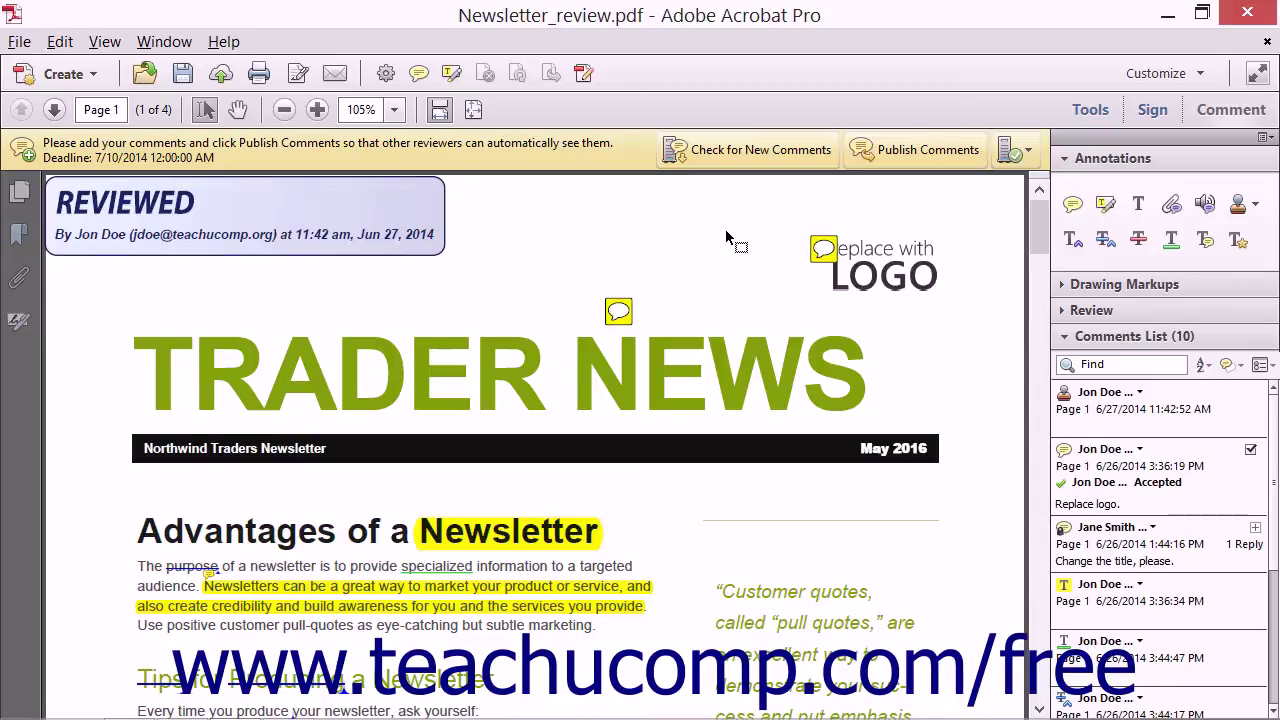
Bring up the Custom Stamps submenu of the stamp list.
{"action": "left_click", "coordinate": [1256, 206]}
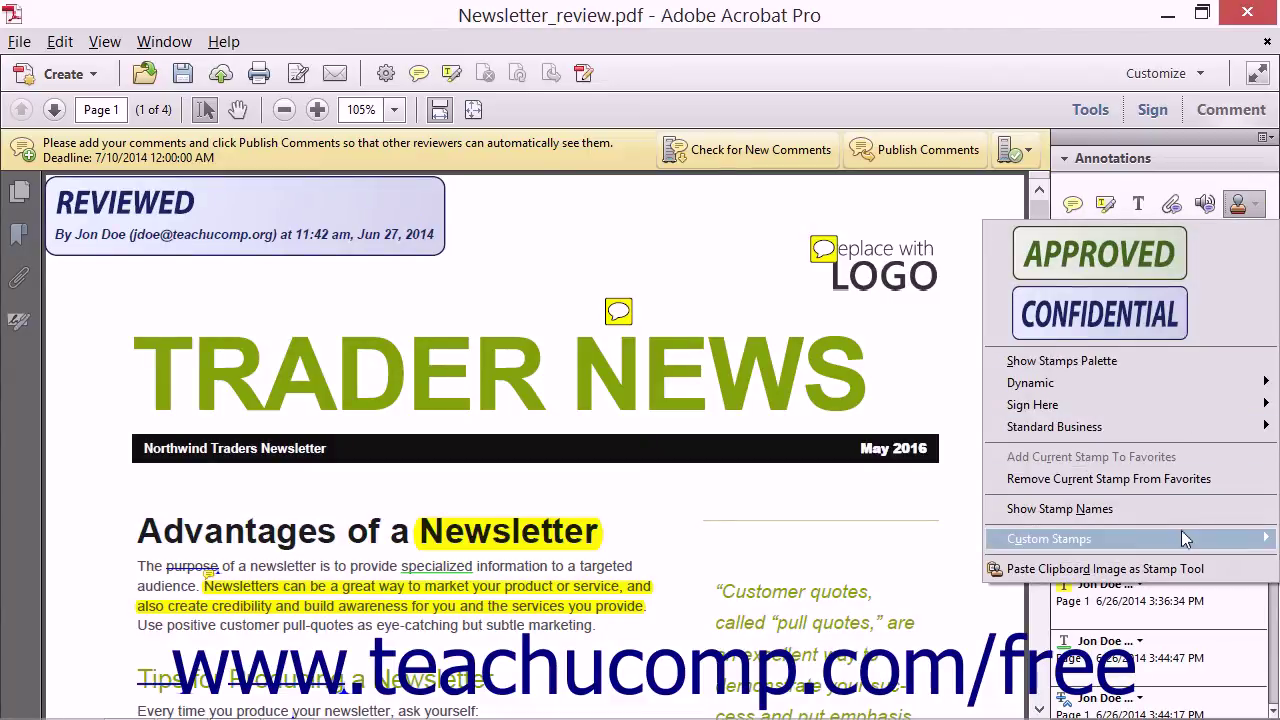
{"action": "mouse_move", "coordinate": [1181, 539]}
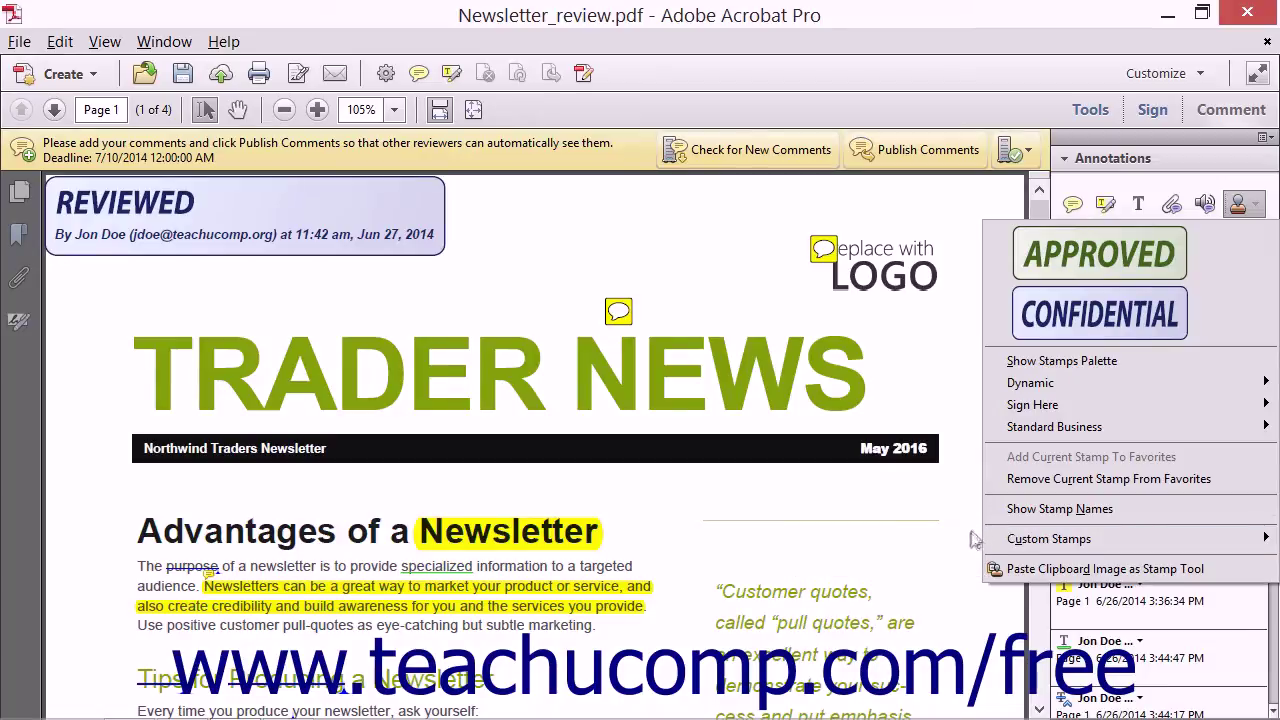
{"action": "mouse_move", "coordinate": [1025, 540]}
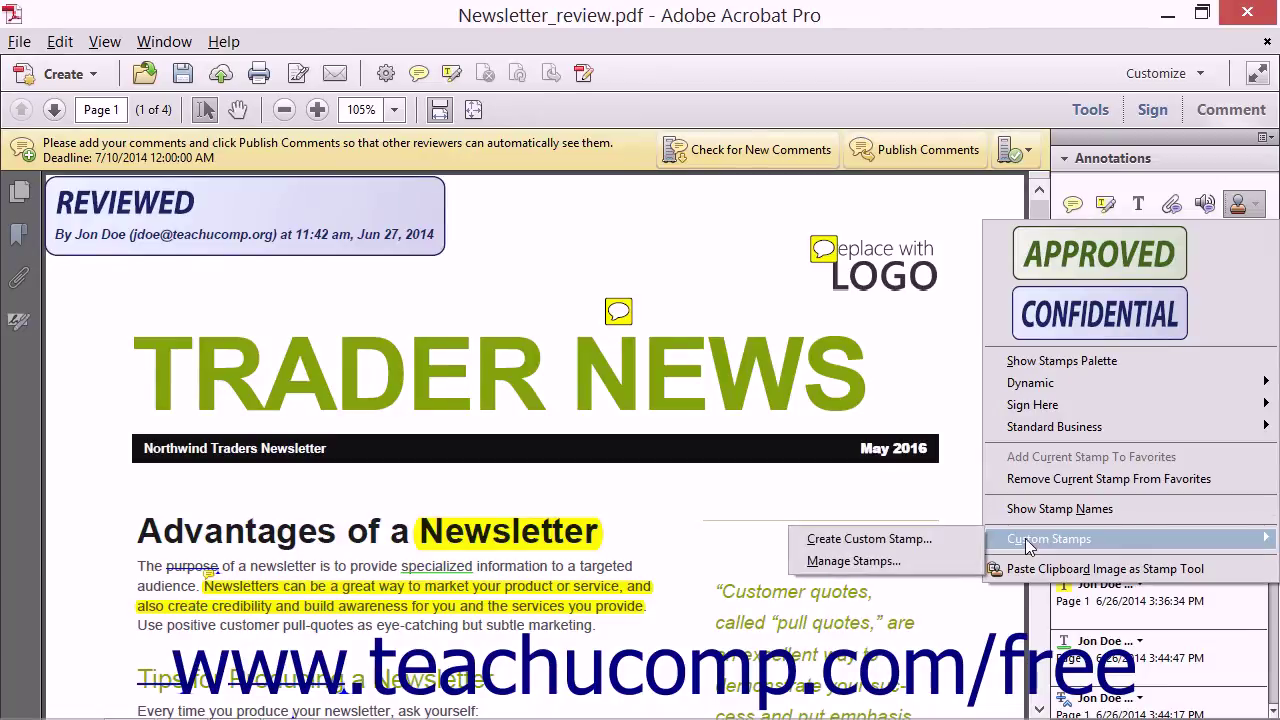
Start a new custom stamp and load the REJECTED Stamp PNG from Pictures as its image.
{"action": "left_click", "coordinate": [956, 542]}
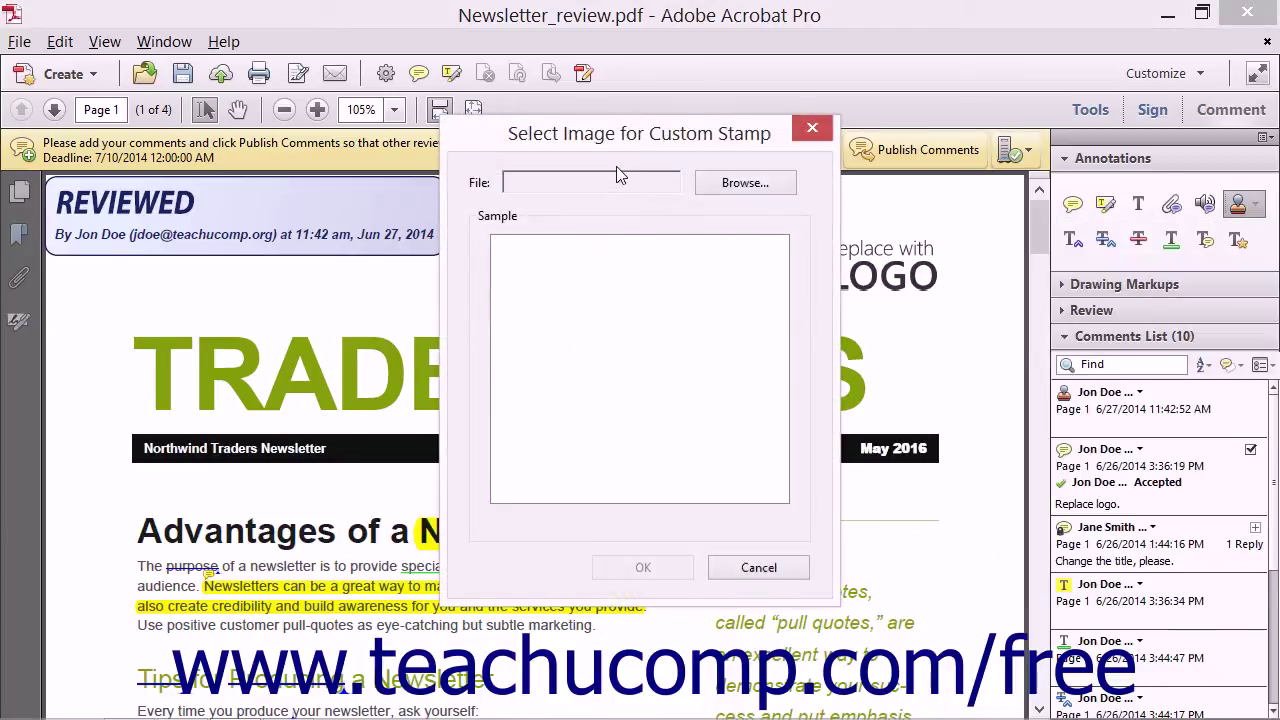
{"action": "left_click", "coordinate": [716, 189]}
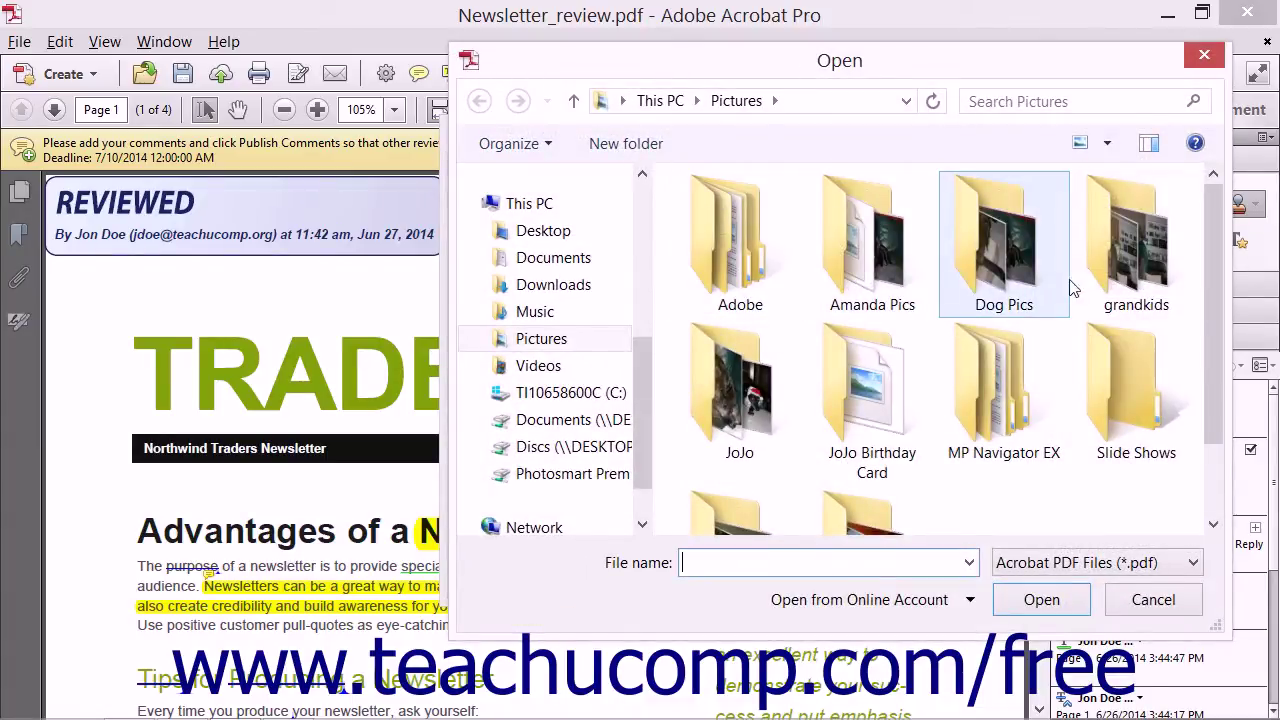
{"action": "left_click", "coordinate": [1108, 570]}
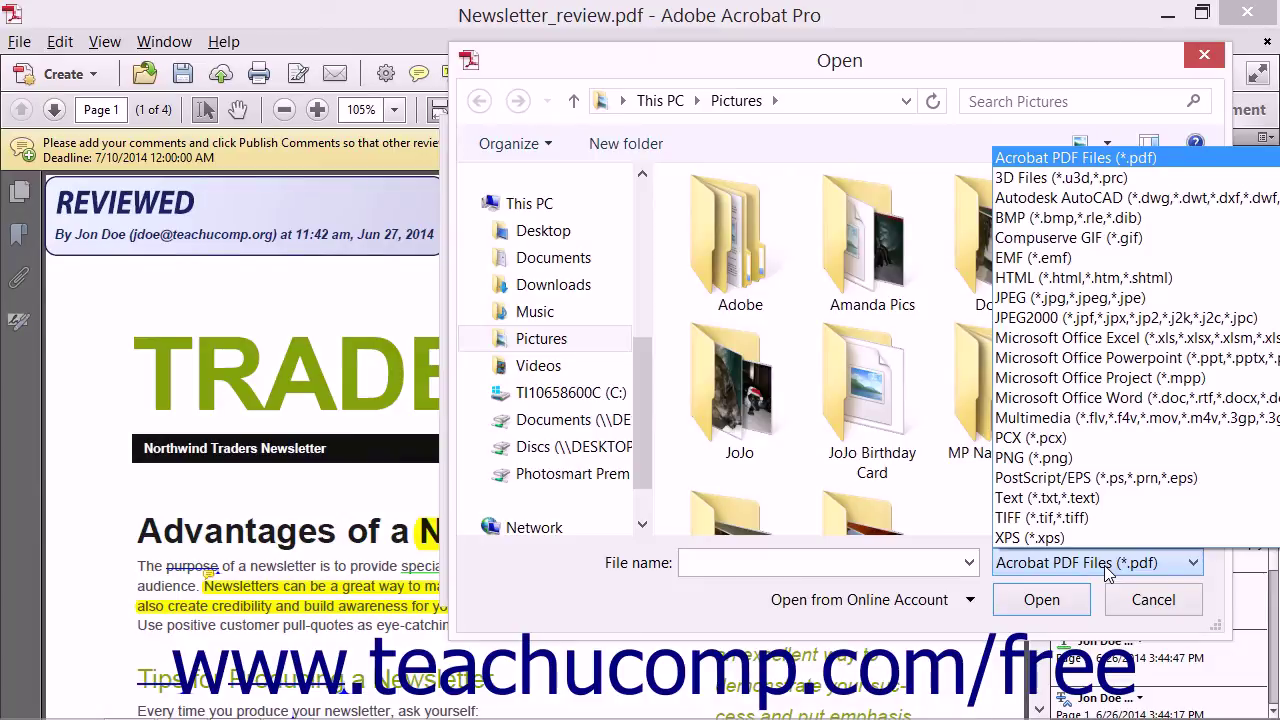
{"action": "left_click", "coordinate": [1072, 460]}
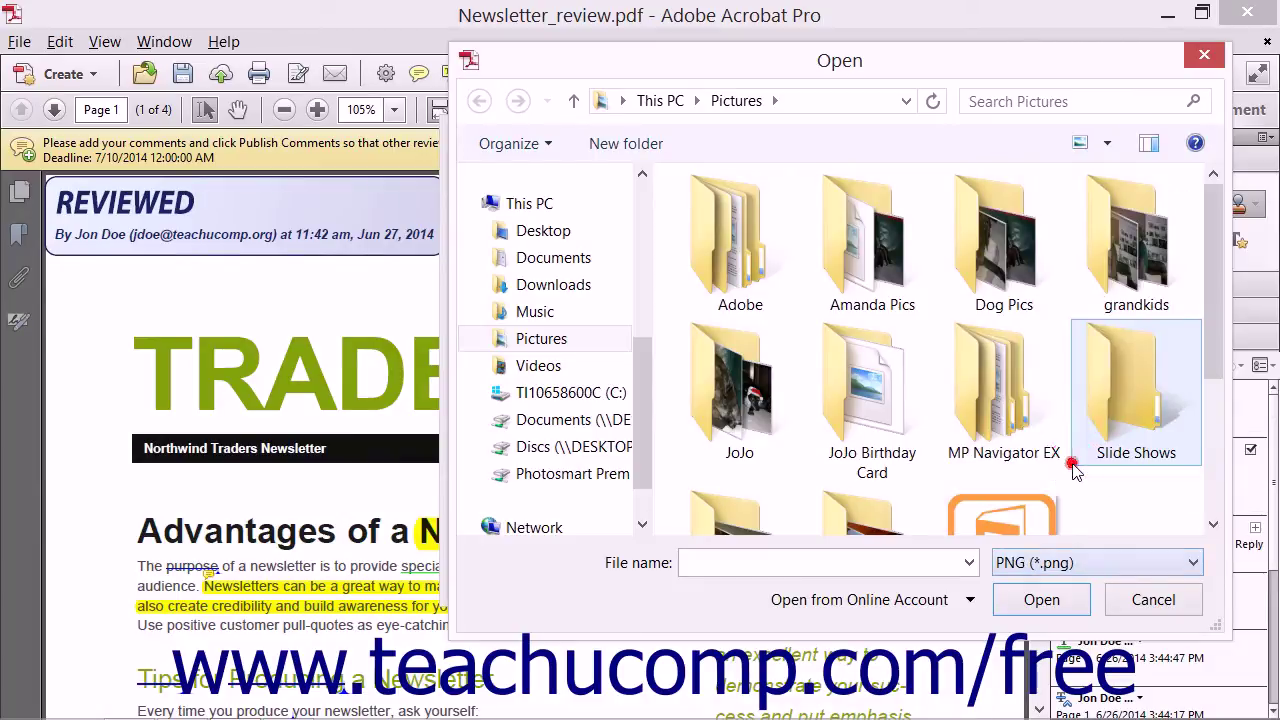
{"action": "scroll", "coordinate": [1210, 352], "scroll_direction": "down", "scroll_amount": 1}
{"action": "left_click_drag", "start_coordinate": [1211, 352], "coordinate": [1214, 466]}
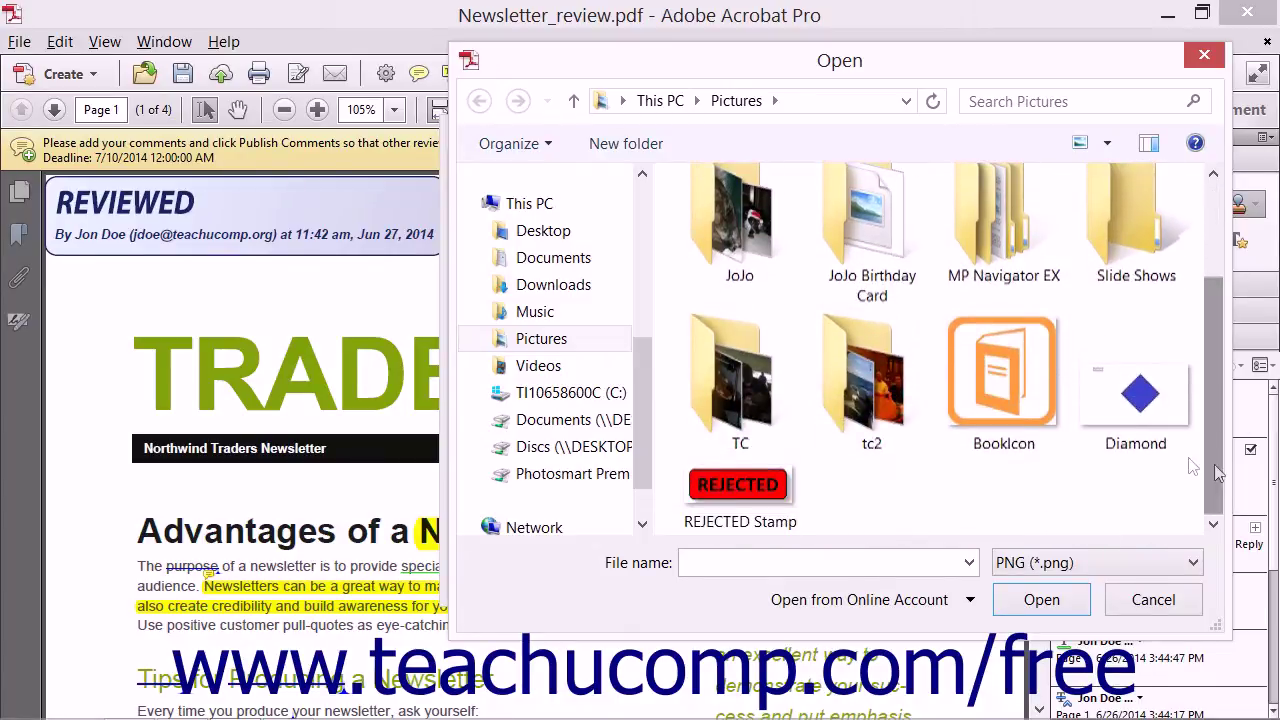
{"action": "left_click", "coordinate": [798, 490]}
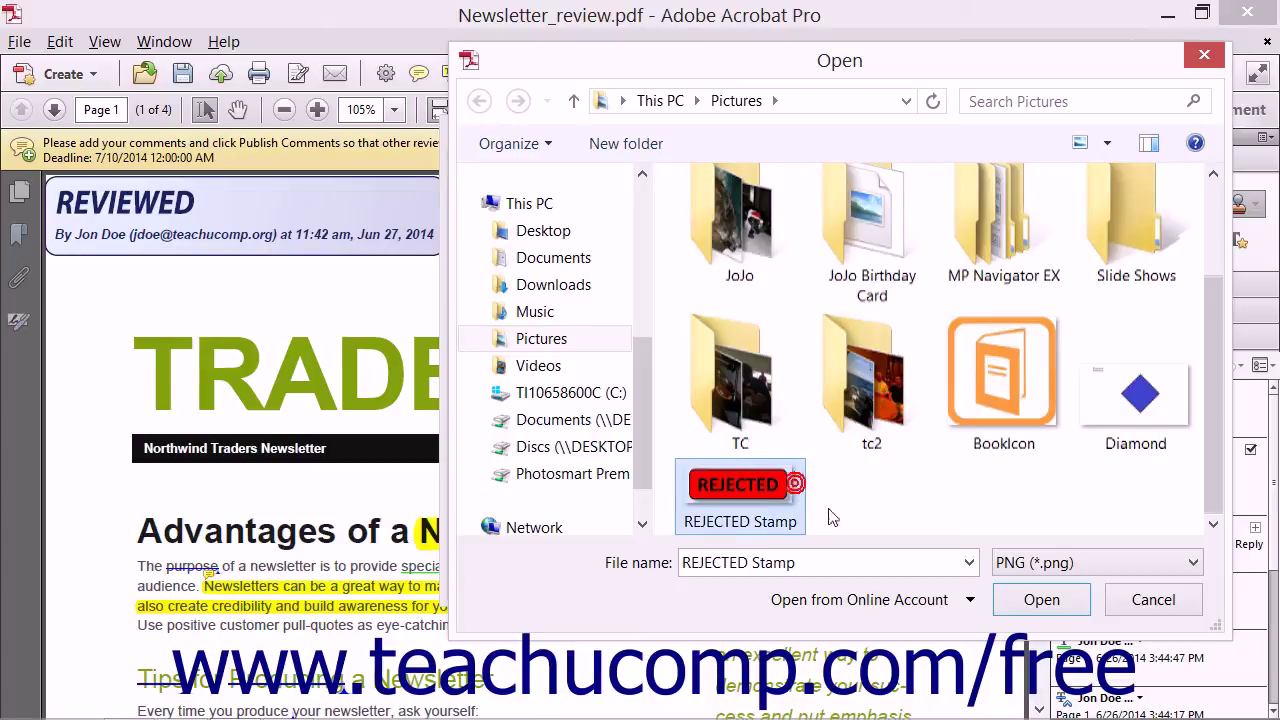
{"action": "left_click", "coordinate": [1018, 604]}
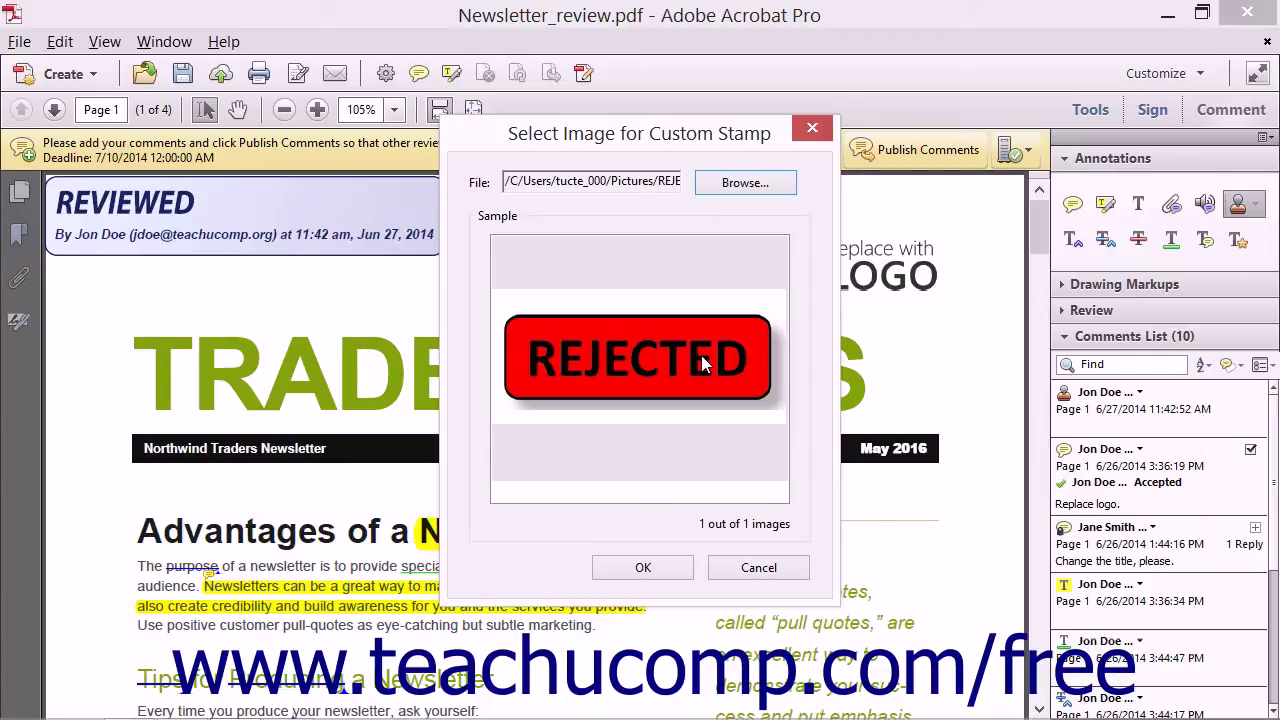
Accept the image, file the stamp under Standard Business named Rejected, and create it.
{"action": "left_click", "coordinate": [665, 568]}
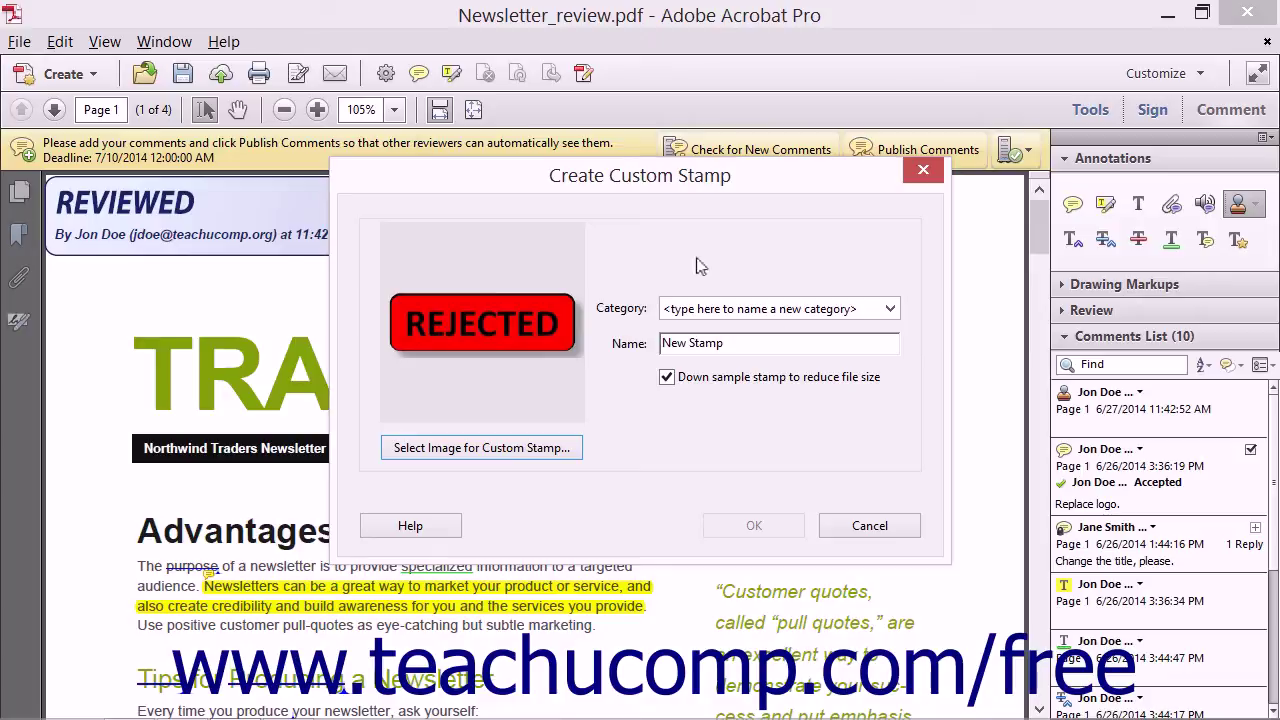
{"action": "left_click", "coordinate": [889, 311]}
{"action": "left_click", "coordinate": [851, 386]}
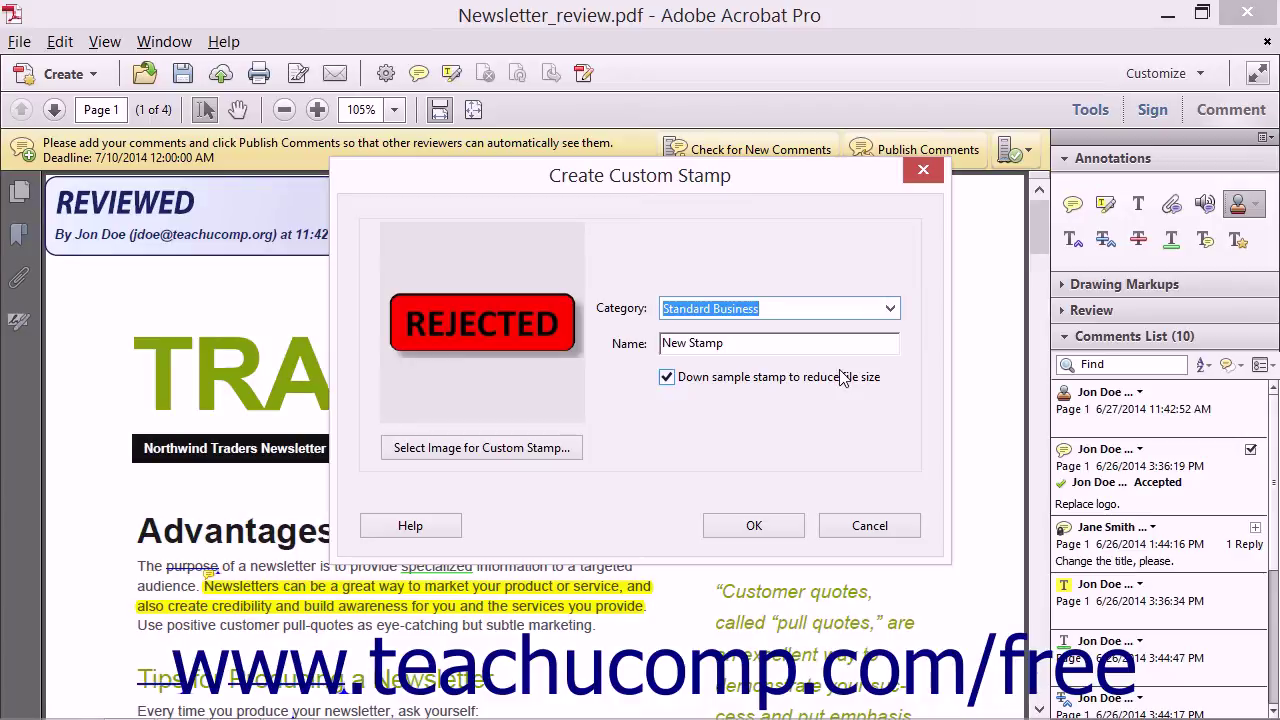
{"action": "triple_click", "coordinate": [743, 346]}
{"action": "type", "text": "Reje"}
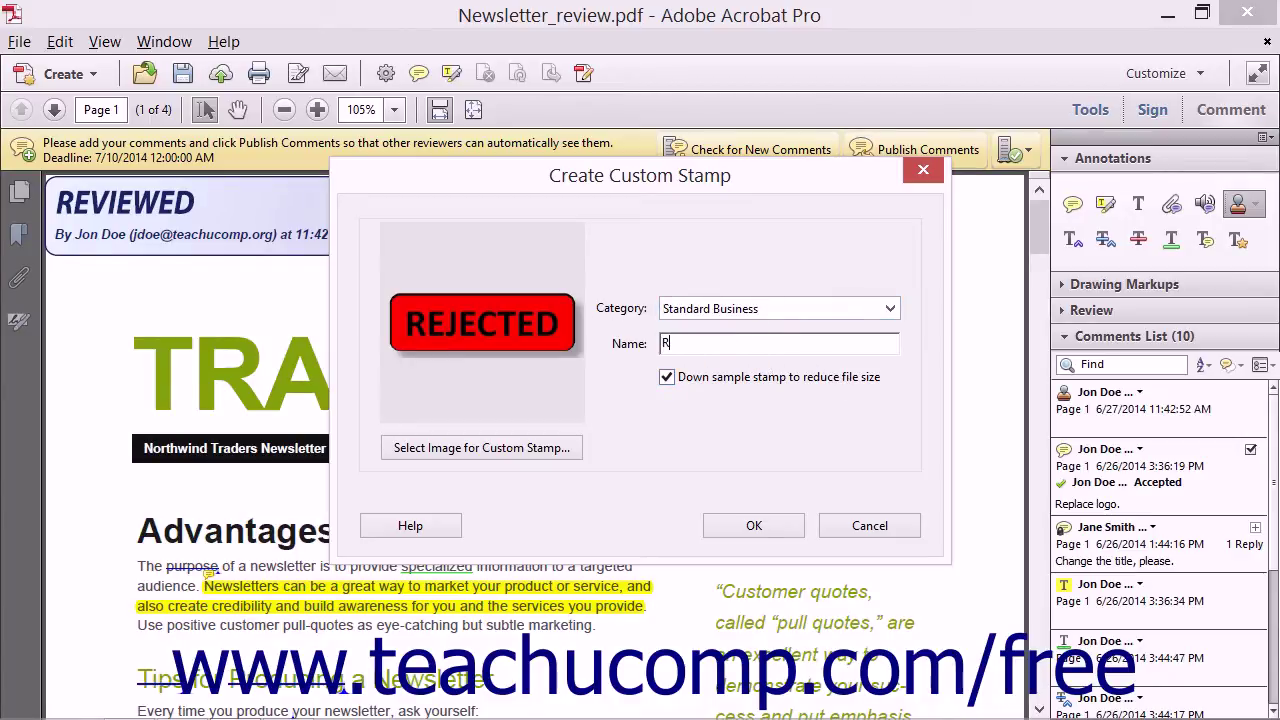
{"action": "type", "text": "ed"}
{"action": "left_click", "coordinate": [780, 523]}
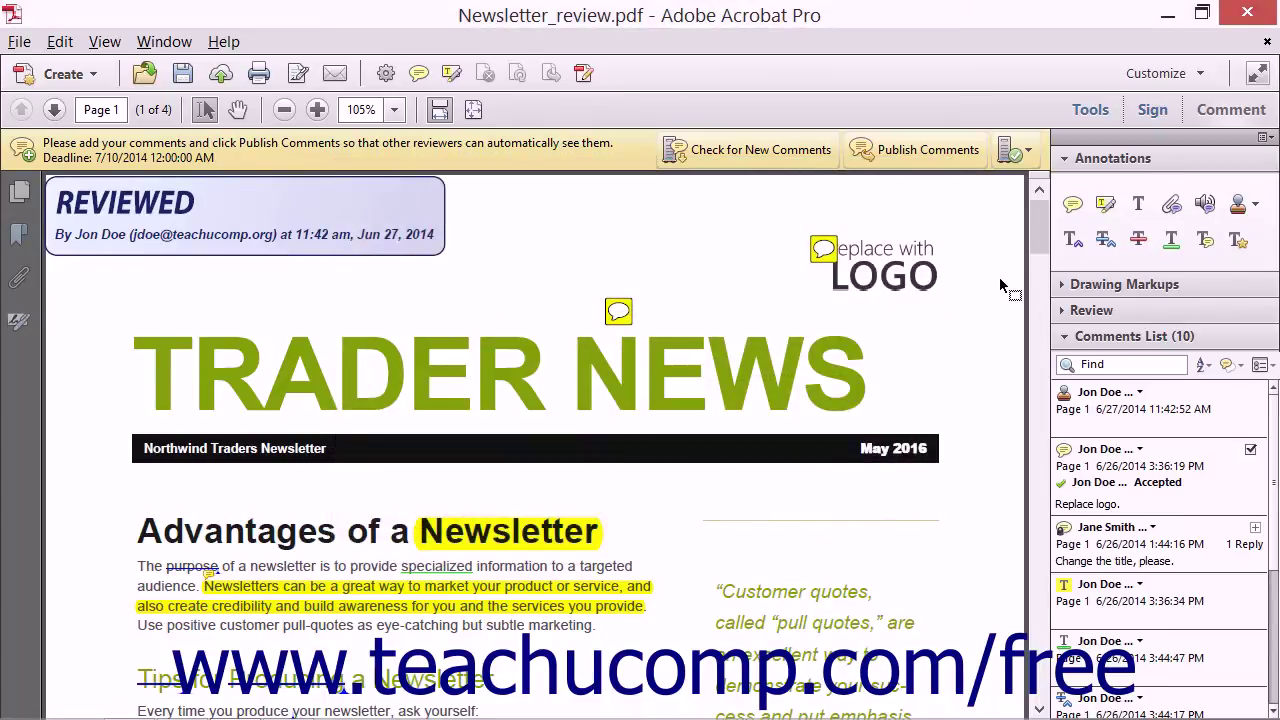
Place the red REJECTED stamp from Standard Business at the top of page 1 beside REVIEWED.
{"action": "left_click", "coordinate": [1254, 204]}
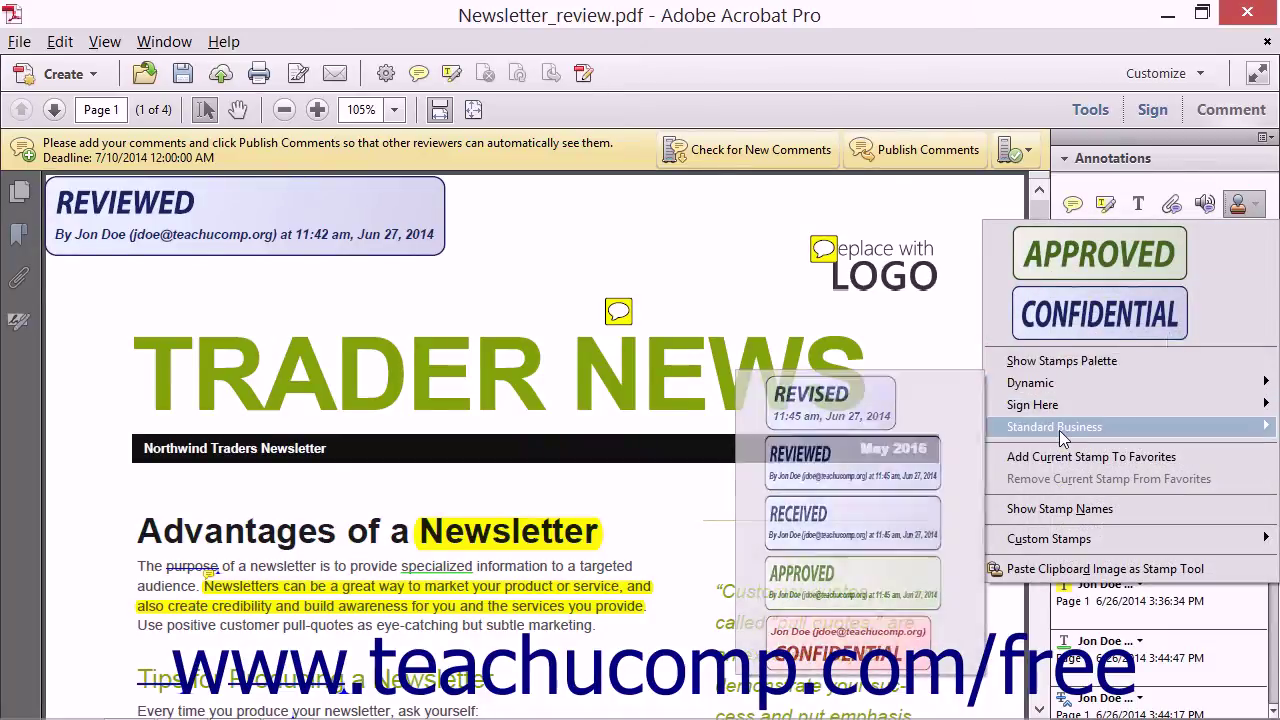
{"action": "mouse_move", "coordinate": [1059, 430]}
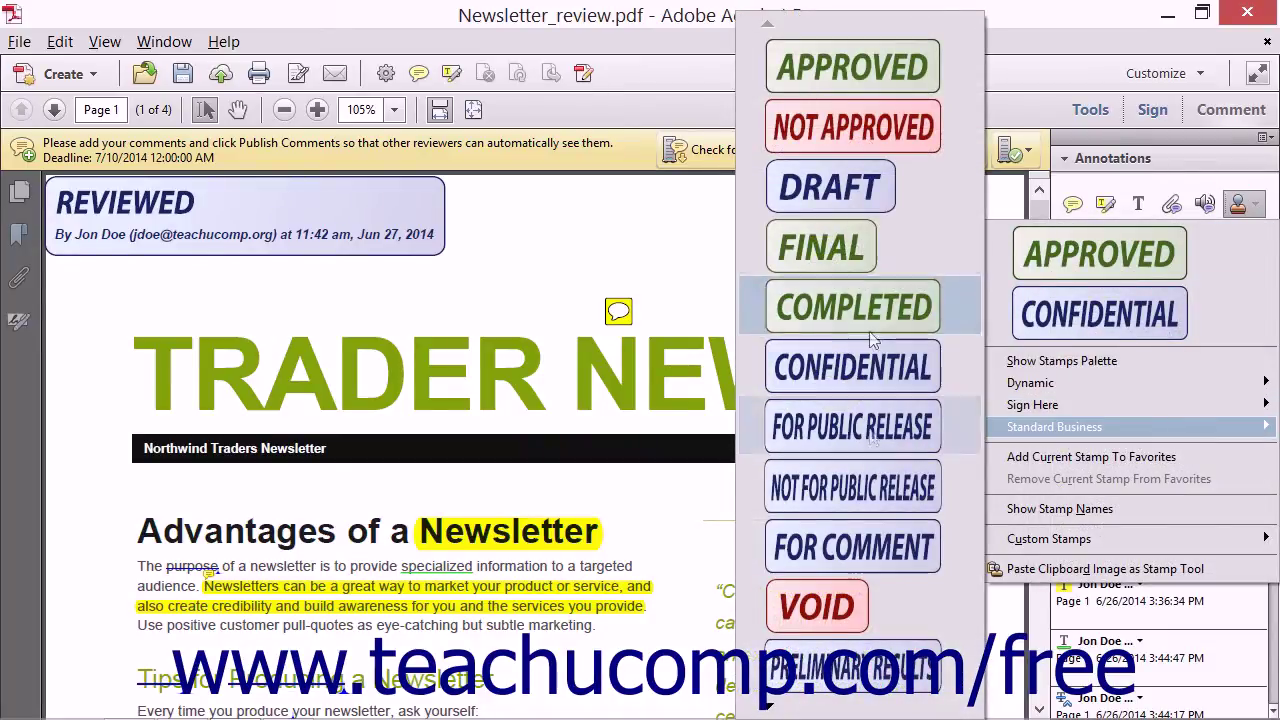
{"action": "mouse_move", "coordinate": [768, 708]}
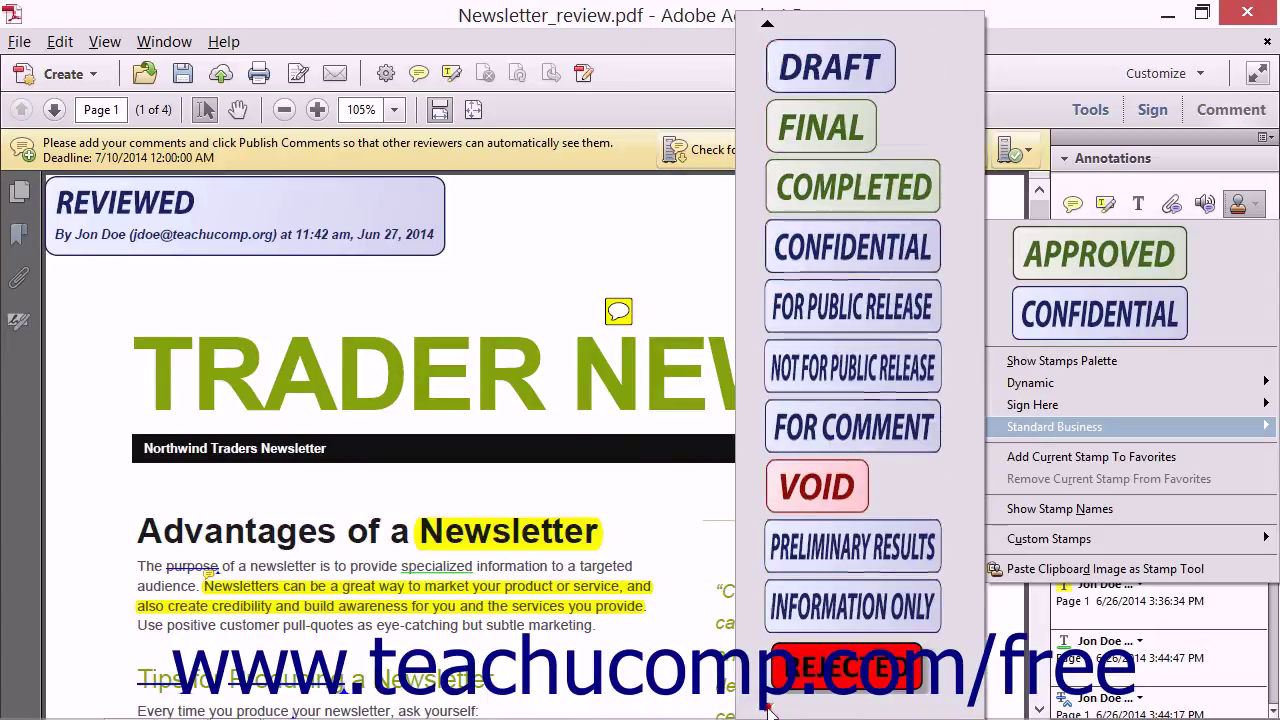
{"action": "left_click", "coordinate": [812, 672]}
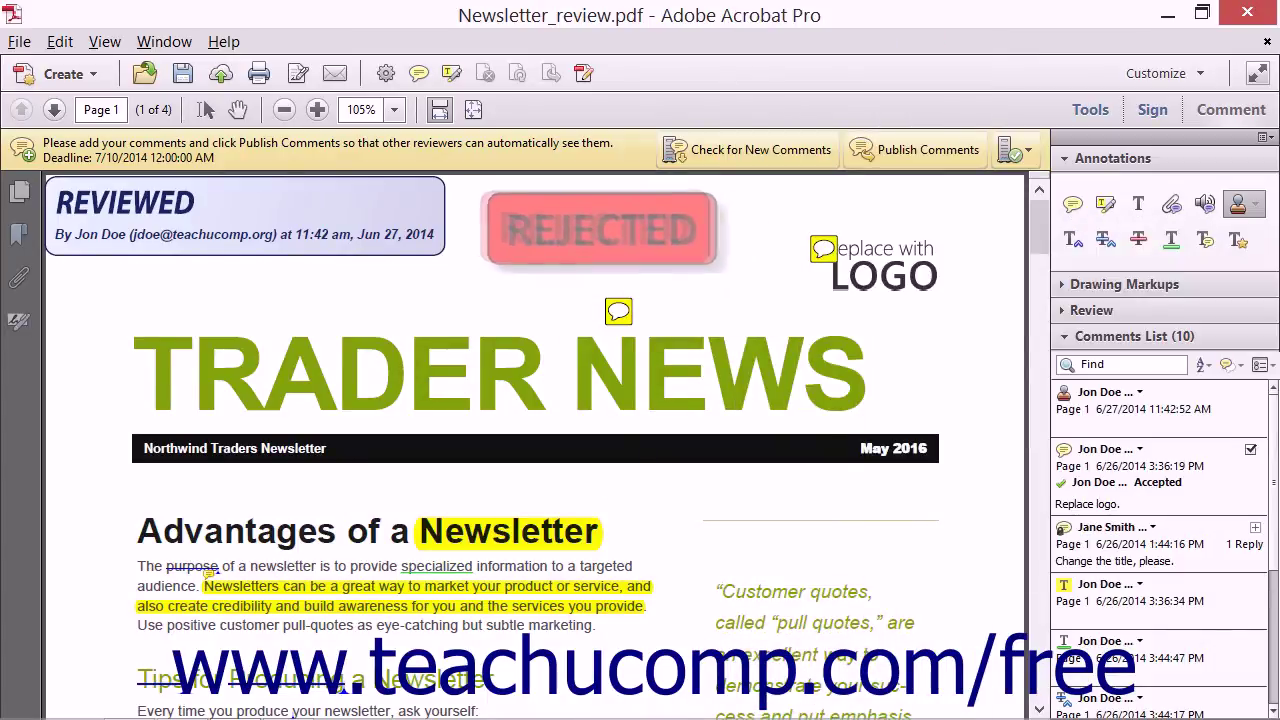
{"action": "left_click", "coordinate": [579, 215]}
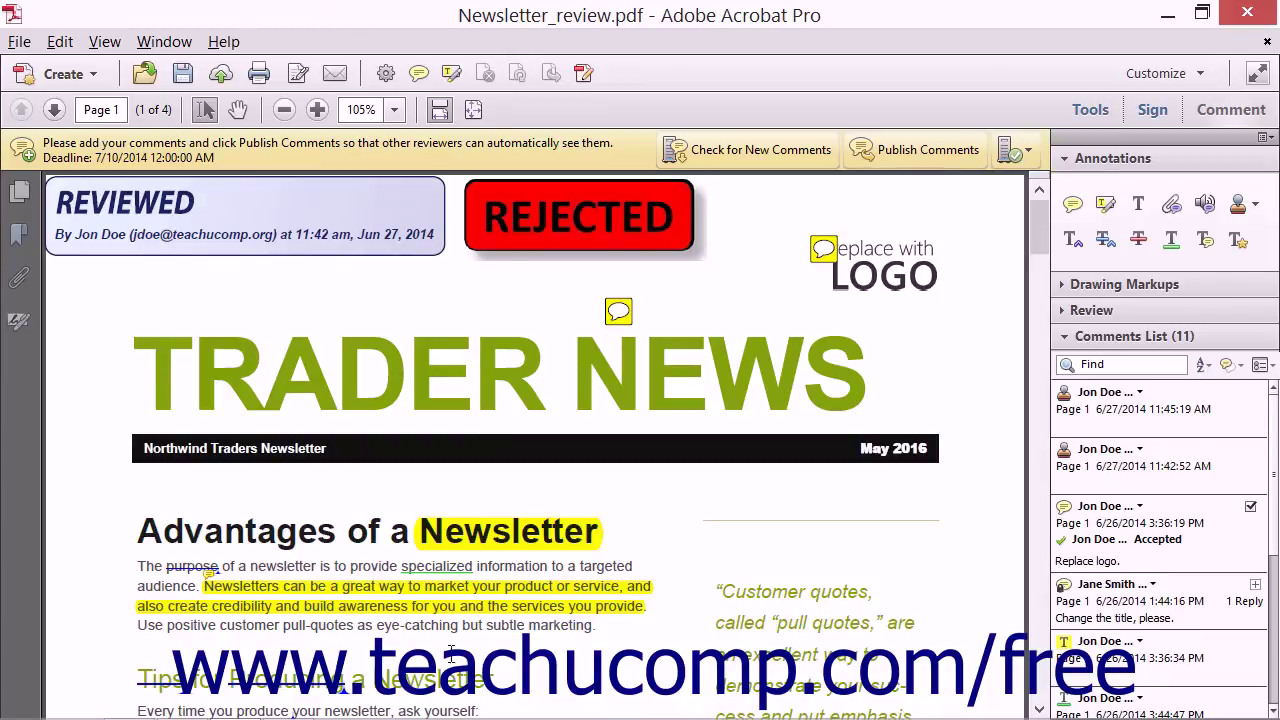
Copy the BookIcon image in Photoshop Elements with Edit > Copy, then return to Acrobat.
{"action": "left_click", "coordinate": [305, 705]}
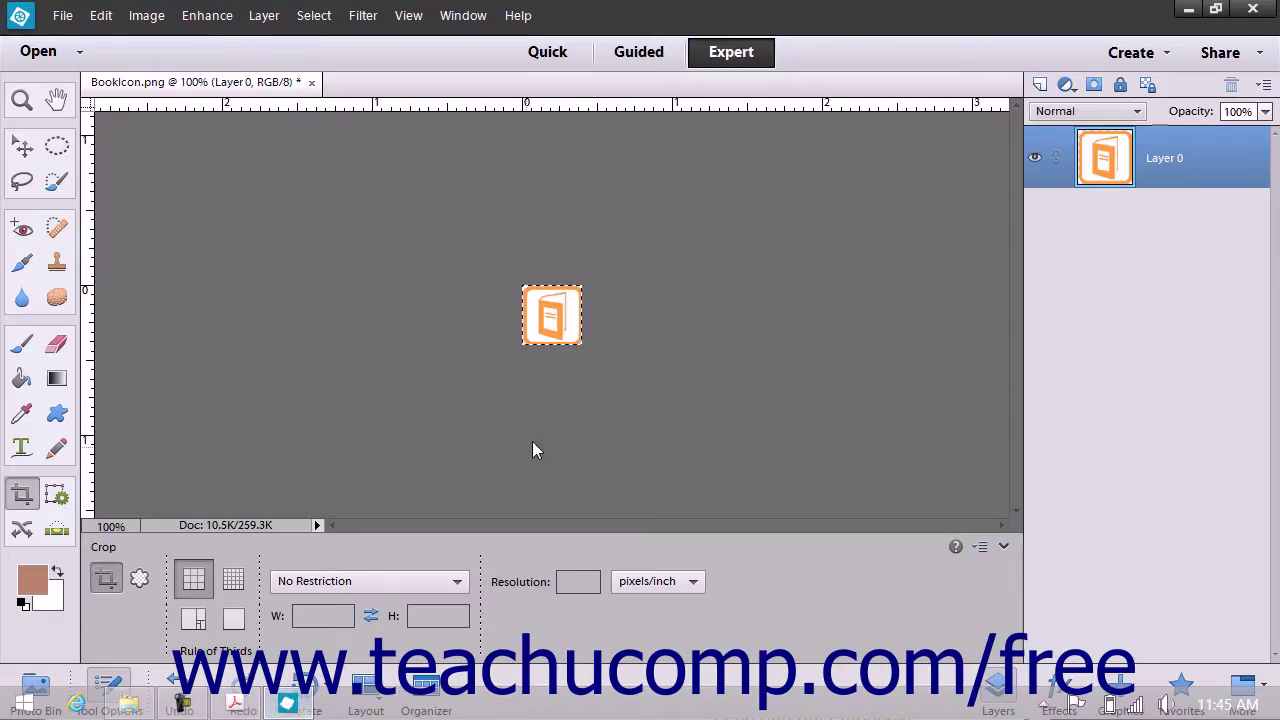
{"action": "left_click", "coordinate": [105, 16]}
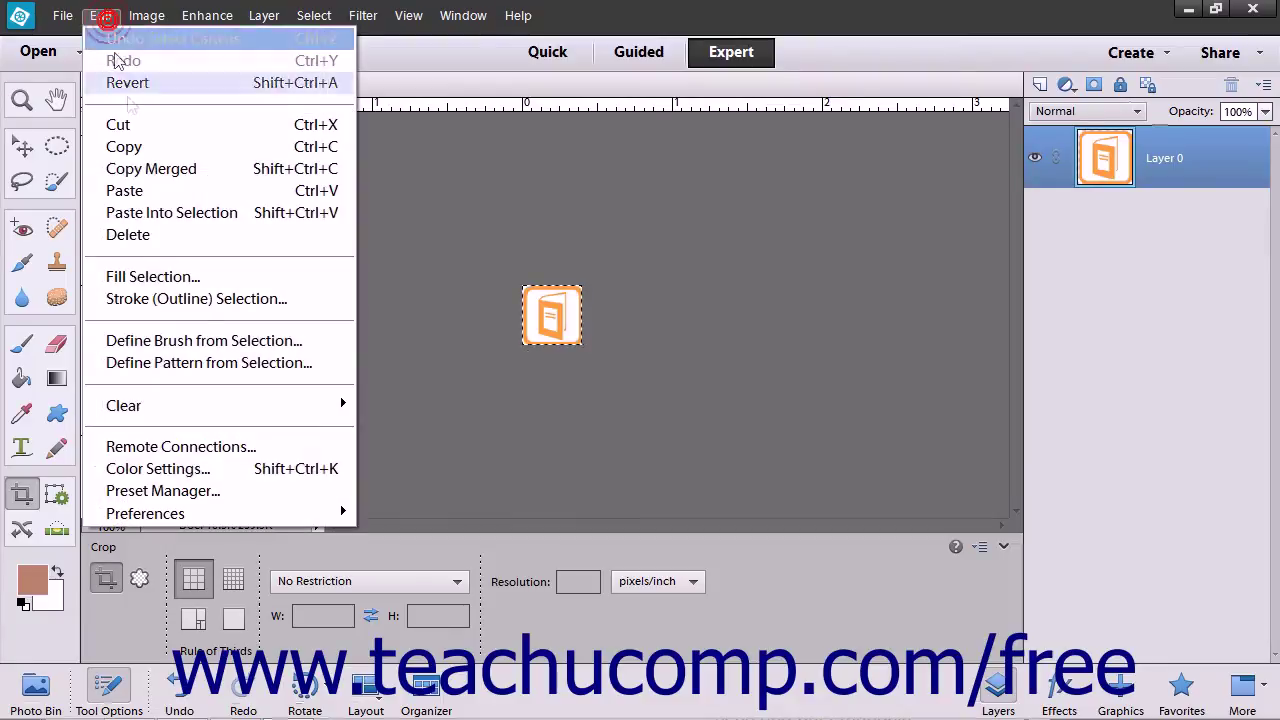
{"action": "left_click", "coordinate": [134, 149]}
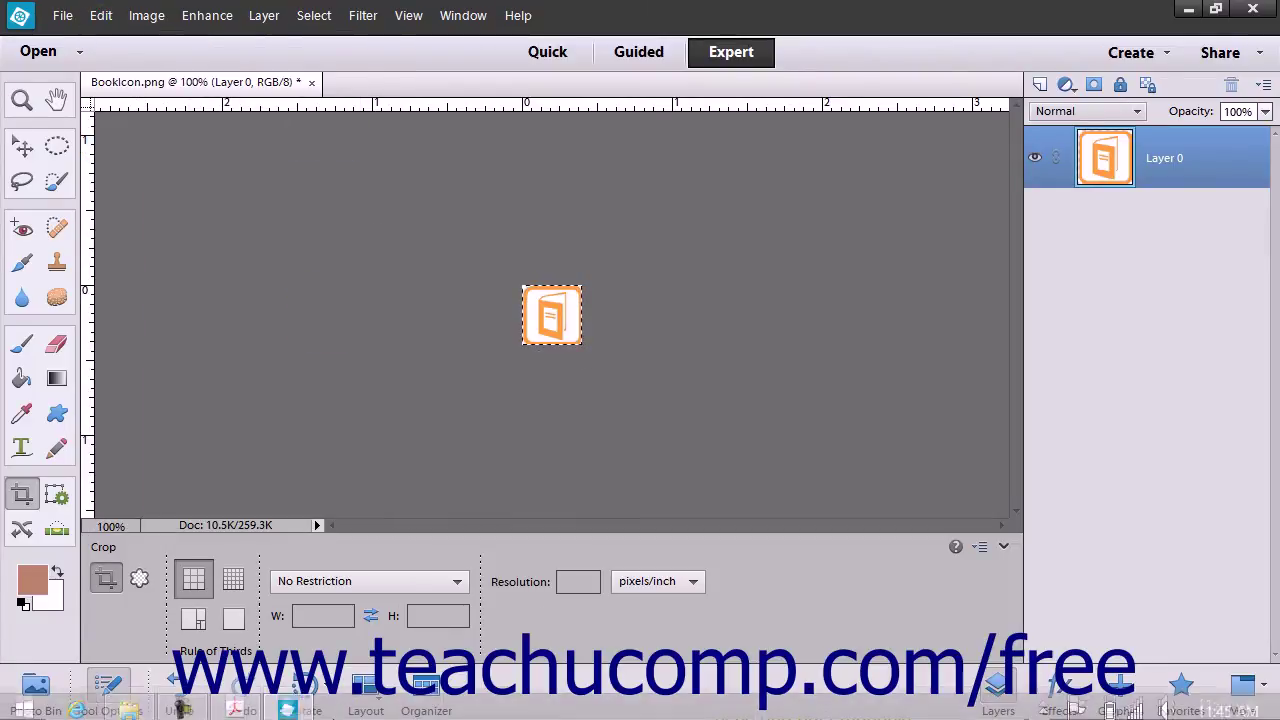
{"action": "left_click", "coordinate": [238, 708]}
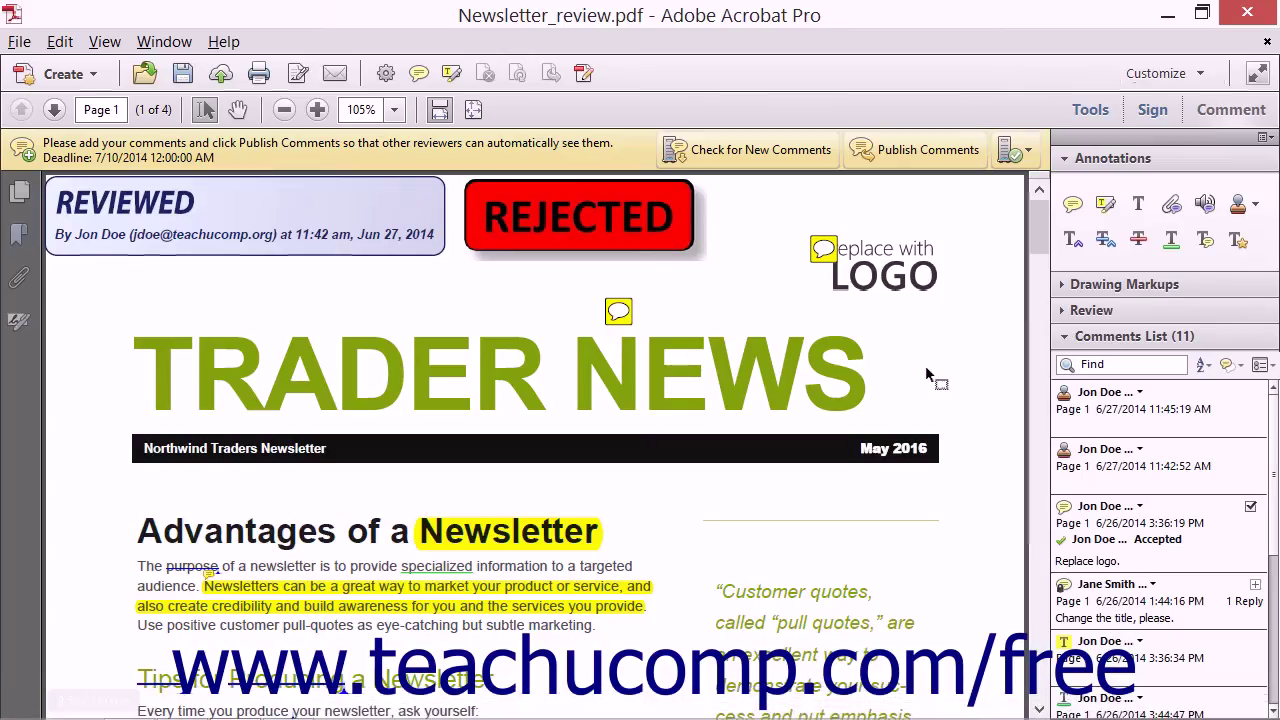
Load the copied BookIcon image as a stamp with Paste Clipboard Image as Stamp Tool.
{"action": "left_click", "coordinate": [1238, 203]}
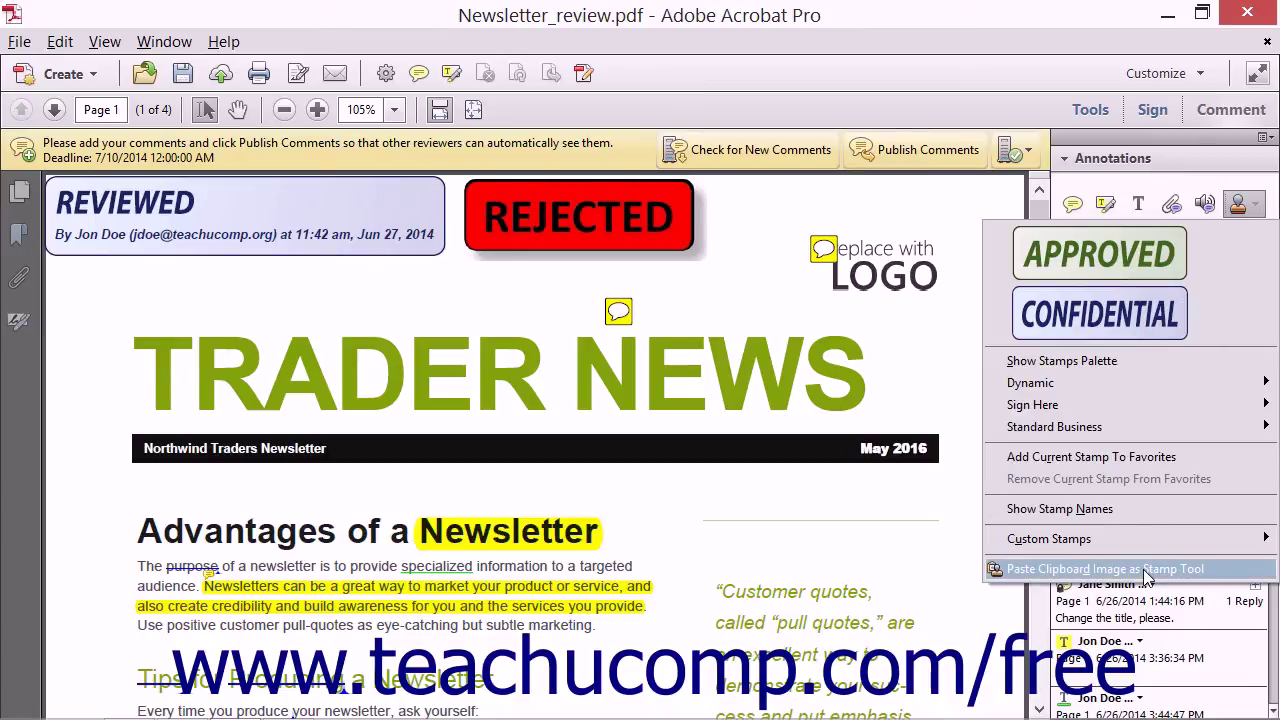
{"action": "left_click", "coordinate": [1143, 569]}
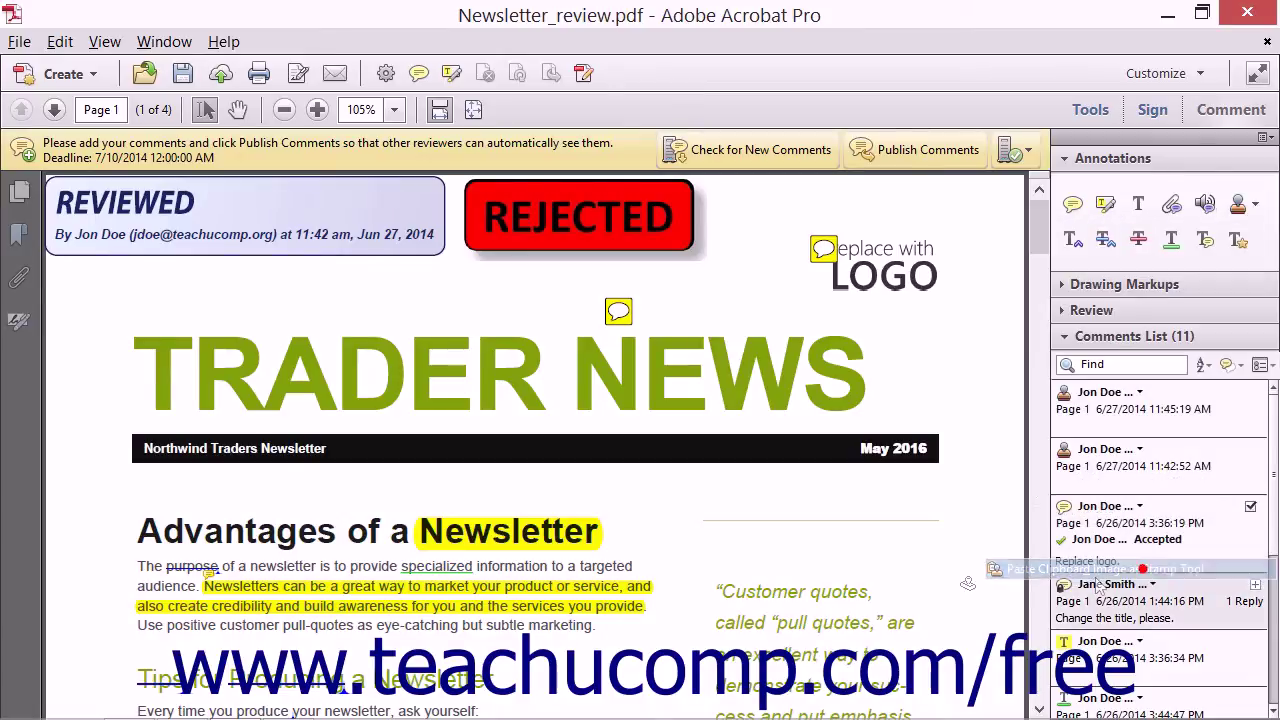